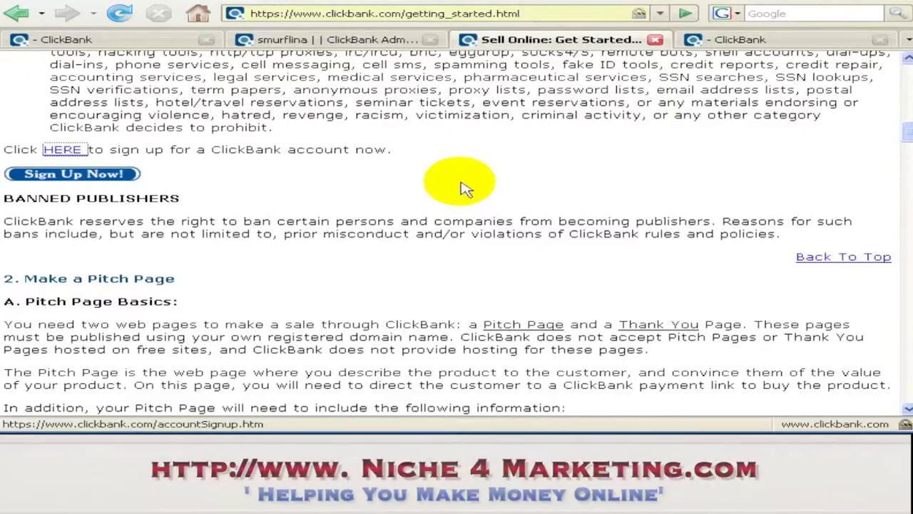
# Scroll further down the ClickBank guide in Firefox
pyautogui.scroll(-2, 299, 199)
pyautogui.scroll(-2, 300, 203)
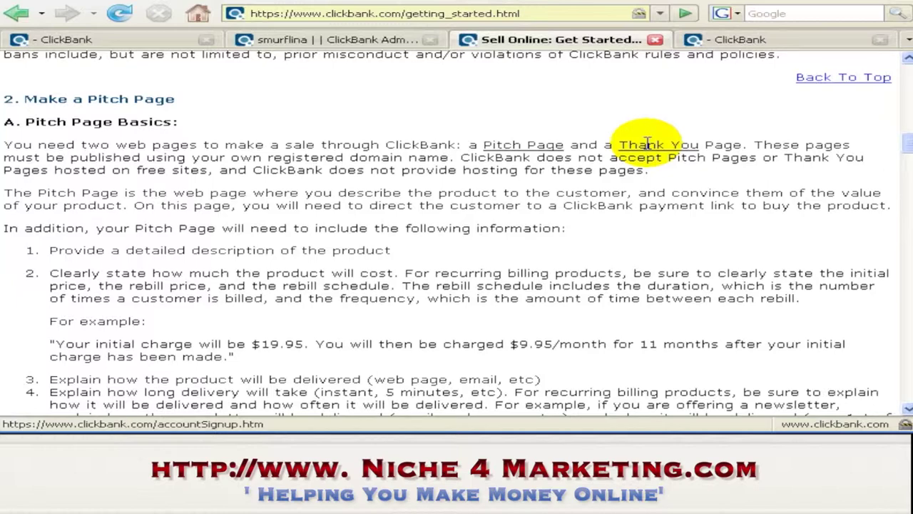
pyautogui.scroll(-2, 646, 142)
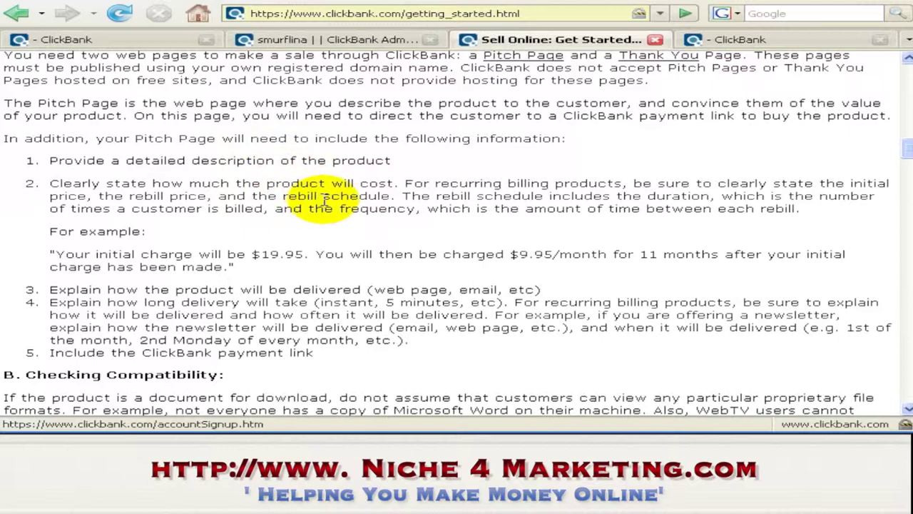
pyautogui.scroll(-1, 326, 204)
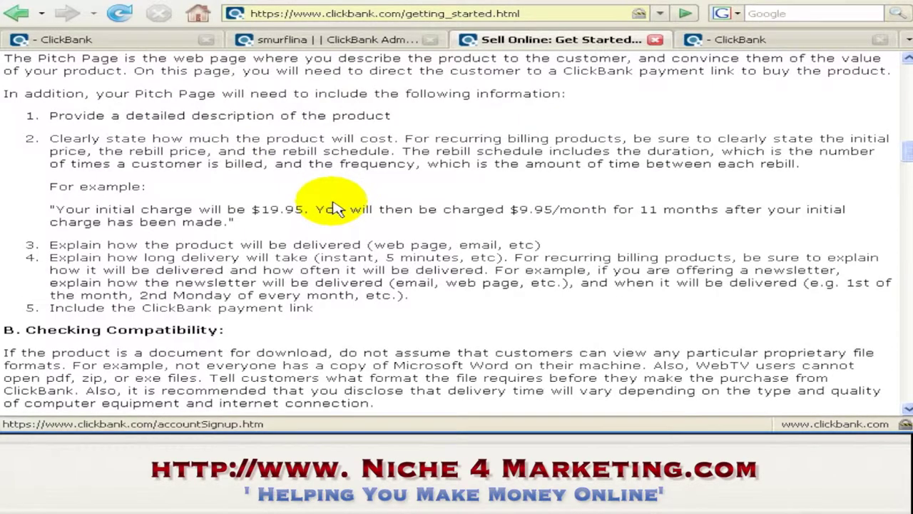
pyautogui.scroll(-1, 332, 203)
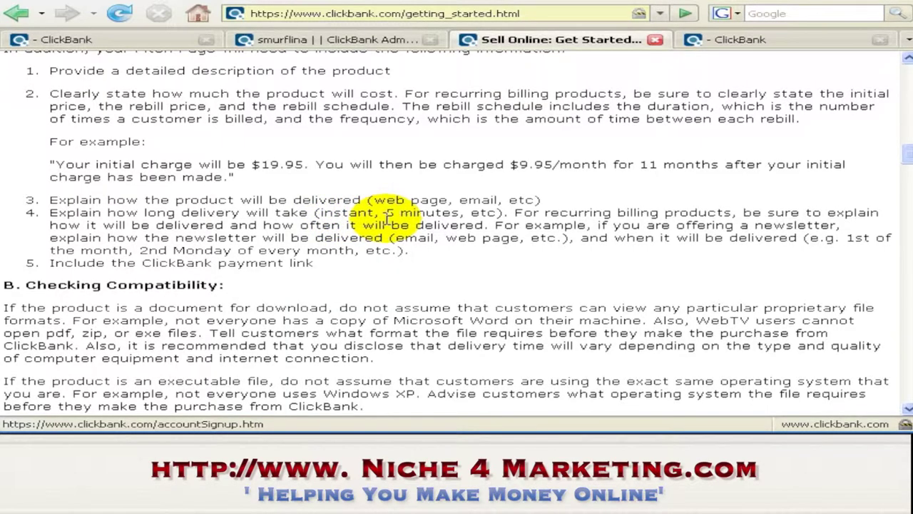
pyautogui.scroll(-1, 385, 218)
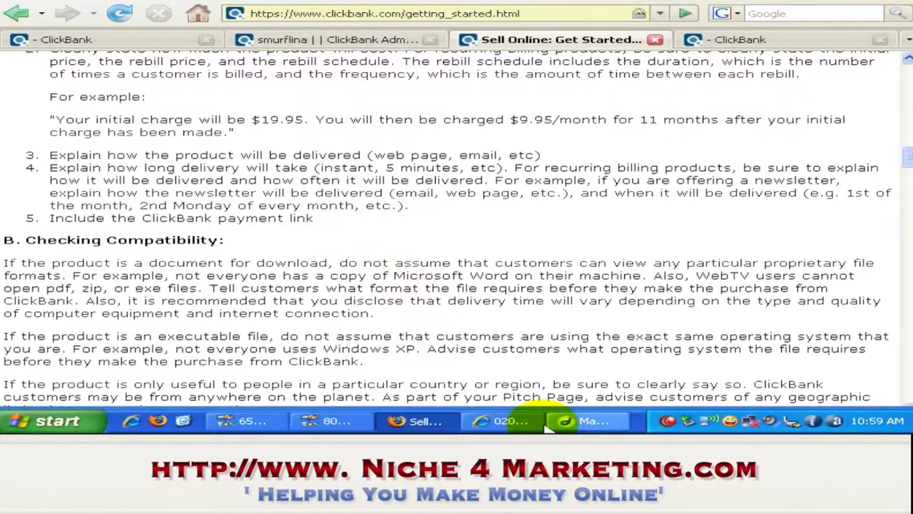
# Review the money-back guarantee box on the index.html sales page, then return to the ClickBank guide
pyautogui.click(561, 423)
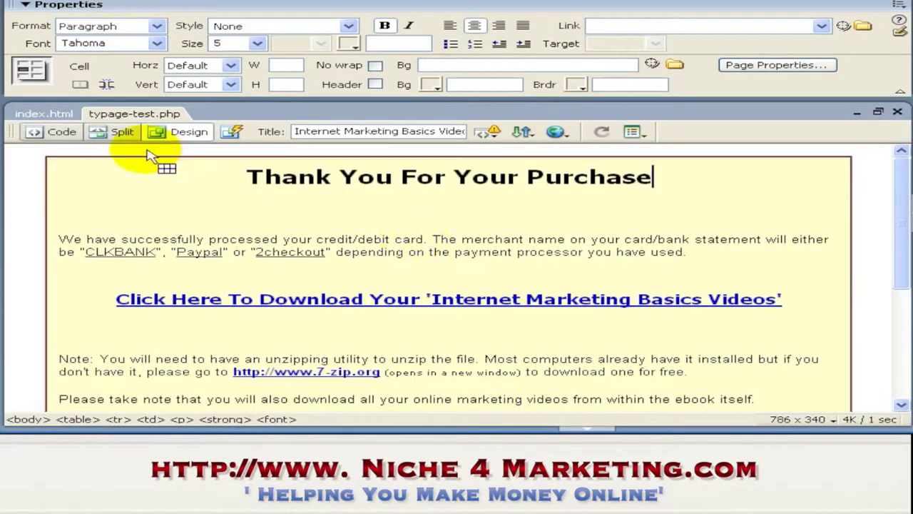
pyautogui.click(44, 113)
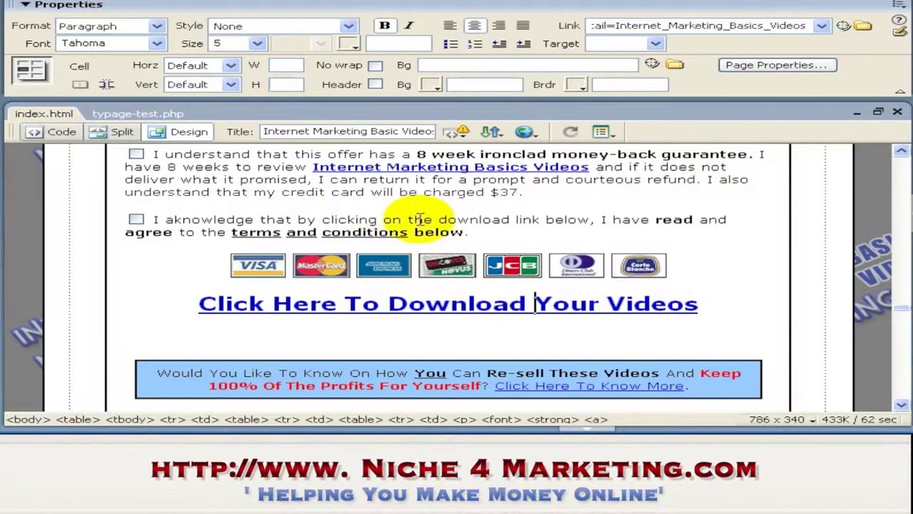
pyautogui.moveTo(899, 302)
pyautogui.mouseDown()
pyautogui.moveTo(905, 163)
pyautogui.moveTo(907, 305)
pyautogui.mouseUp()
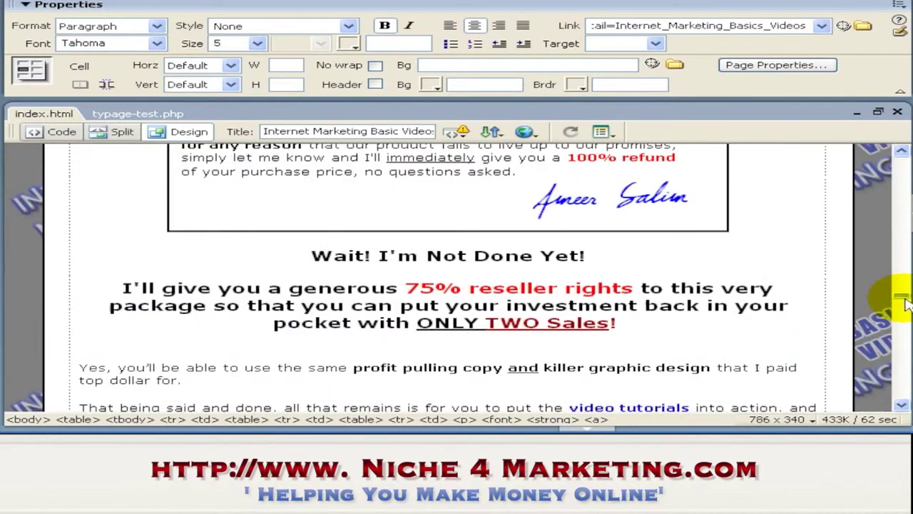
pyautogui.scroll(6, 789, 264)
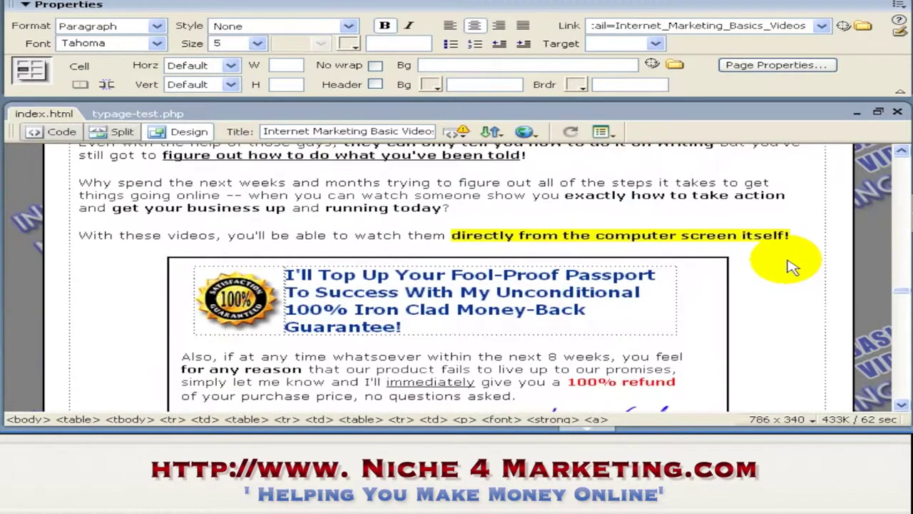
pyautogui.scroll(-2, 790, 265)
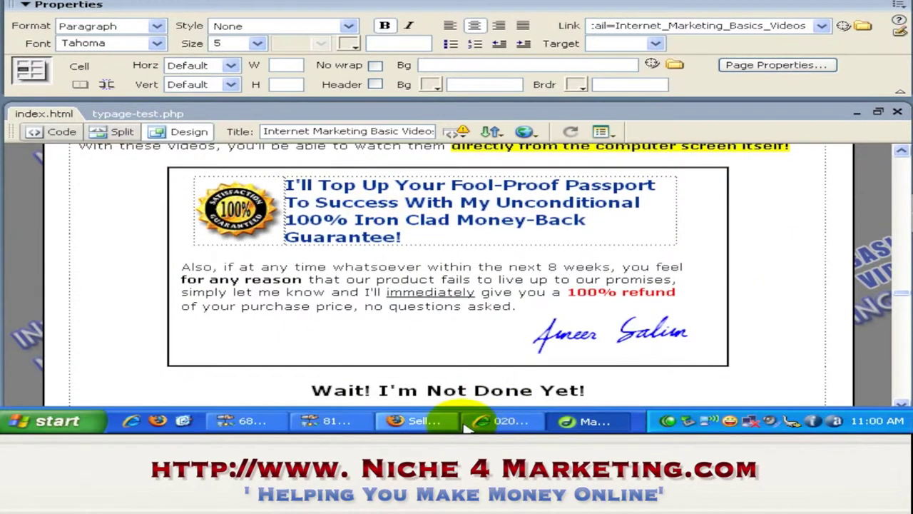
pyautogui.click(407, 421)
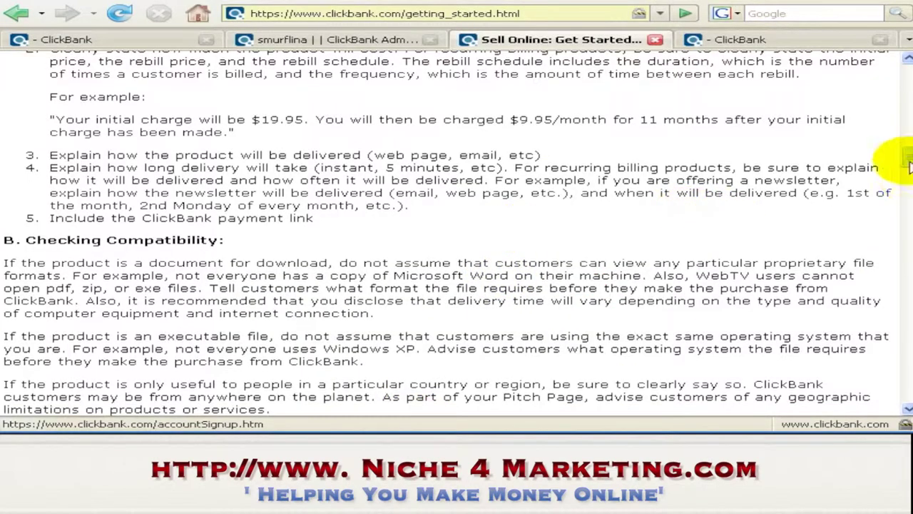
# Read ClickBank's Return and Cancellation Policy, highlighting the 8-weeks, all-sales-final sentence
pyautogui.moveTo(910, 166)
pyautogui.mouseDown()
pyautogui.moveTo(905, 380)
pyautogui.moveTo(906, 142)
pyautogui.moveTo(906, 184)
pyautogui.moveTo(906, 173)
pyautogui.mouseUp()
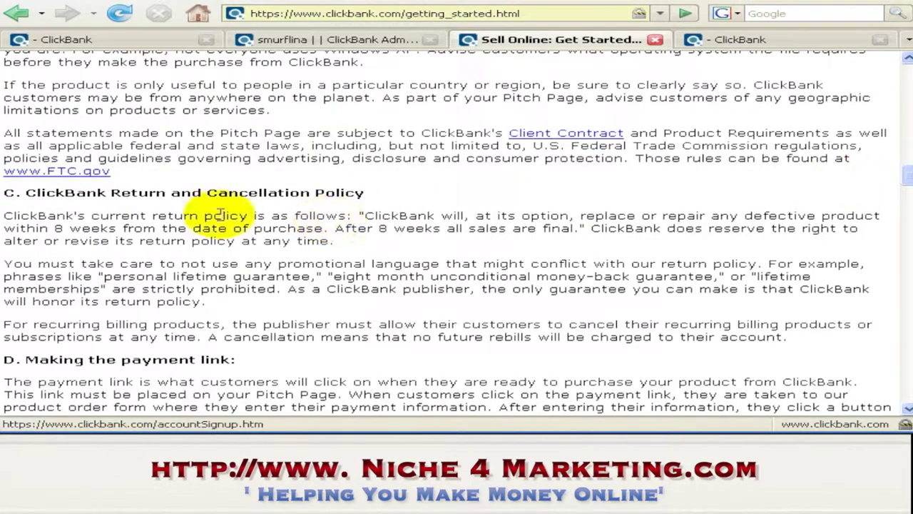
pyautogui.moveTo(206, 192); pyautogui.dragTo(368, 196)
pyautogui.click(418, 240)
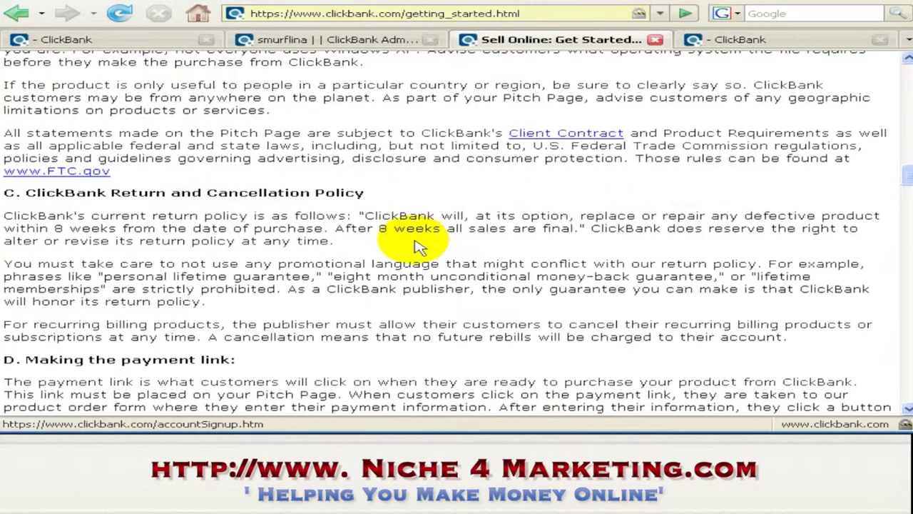
pyautogui.moveTo(380, 228); pyautogui.dragTo(490, 245)
pyautogui.click(498, 246)
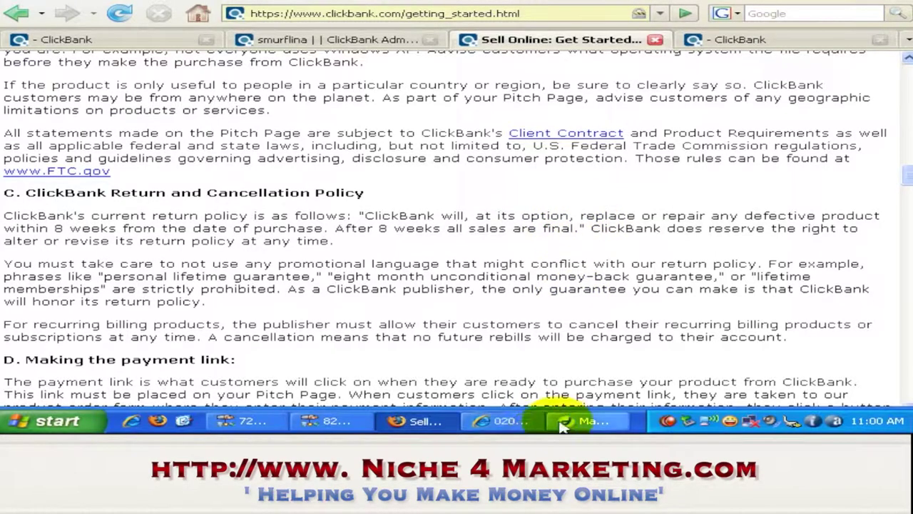
pyautogui.click(581, 422)
pyautogui.click(512, 267)
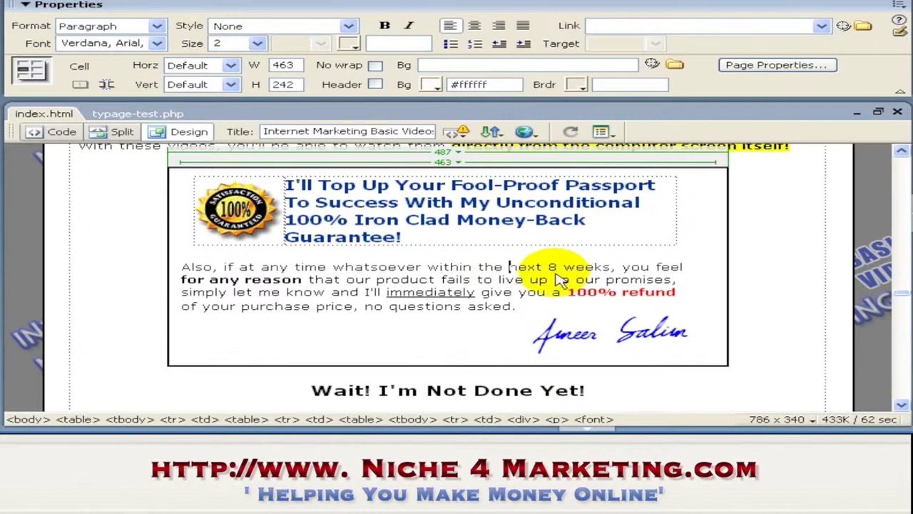
pyautogui.scroll(-8, 556, 270)
pyautogui.scroll(-5, 555, 273)
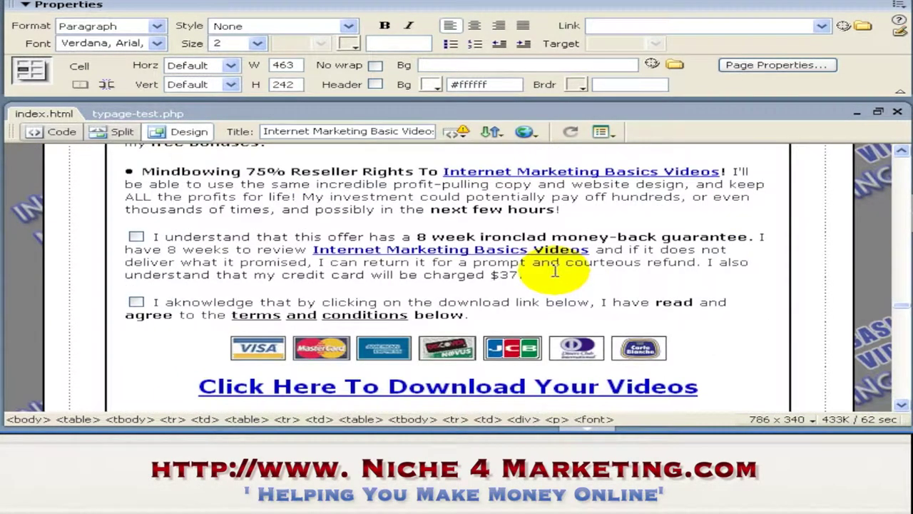
pyautogui.moveTo(416, 237); pyautogui.dragTo(433, 237)
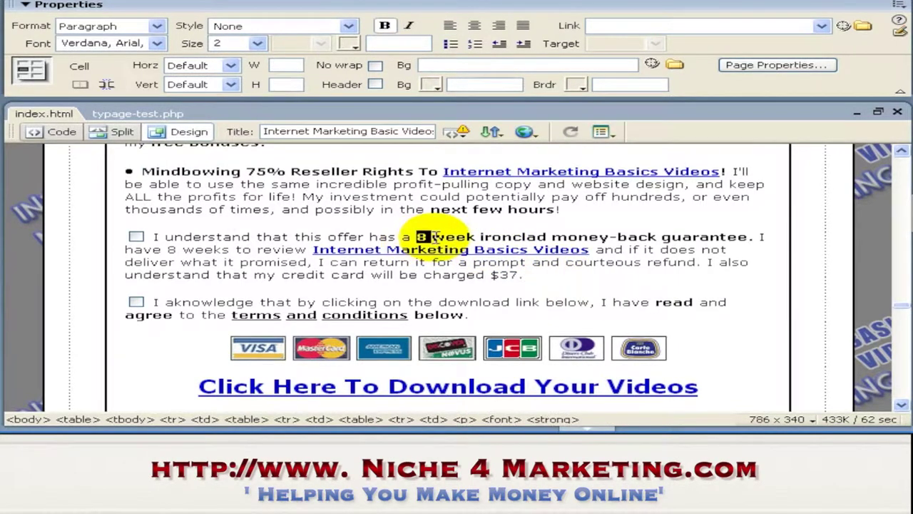
pyautogui.scroll(2, 432, 234)
pyautogui.scroll(-2, 430, 230)
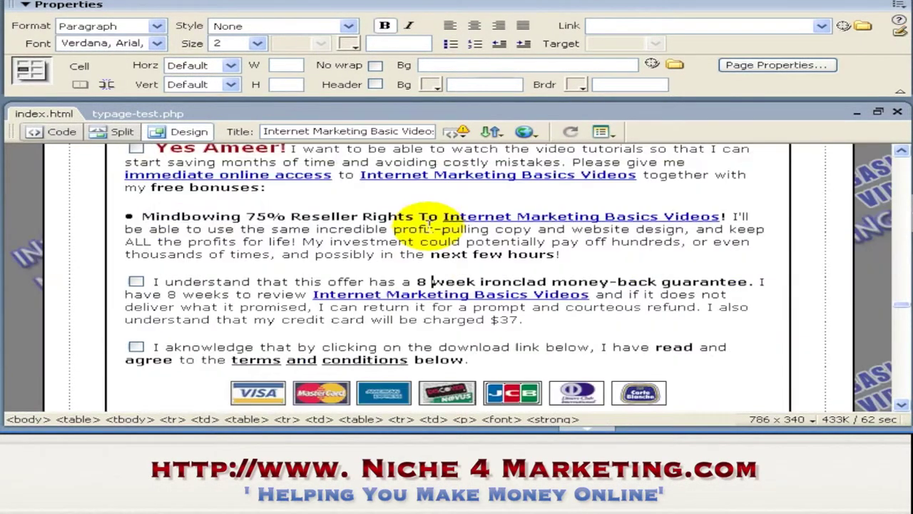
pyautogui.scroll(-2, 430, 226)
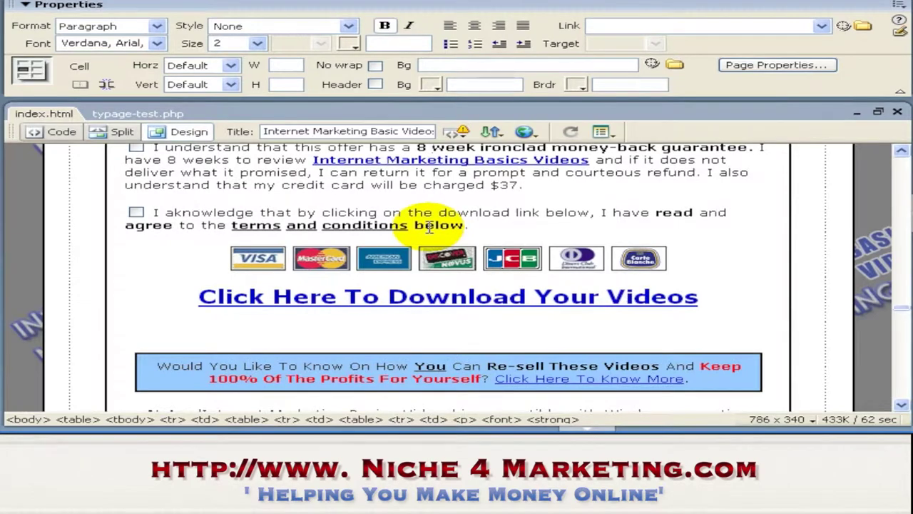
pyautogui.scroll(-2, 428, 224)
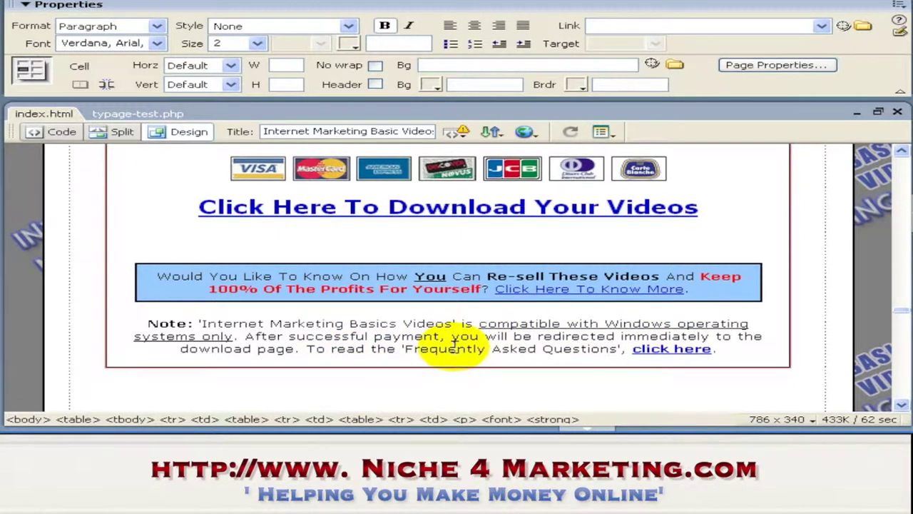
pyautogui.click(647, 349)
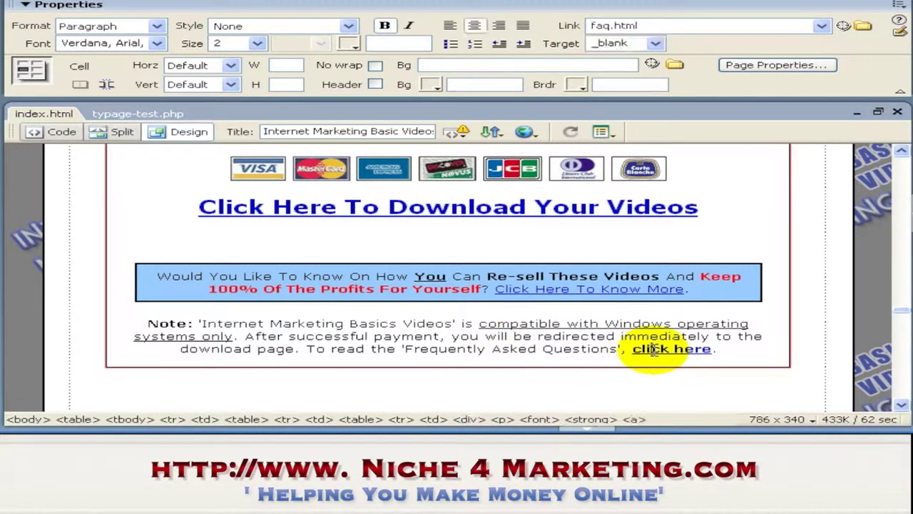
pyautogui.click(573, 346)
pyautogui.click(647, 349)
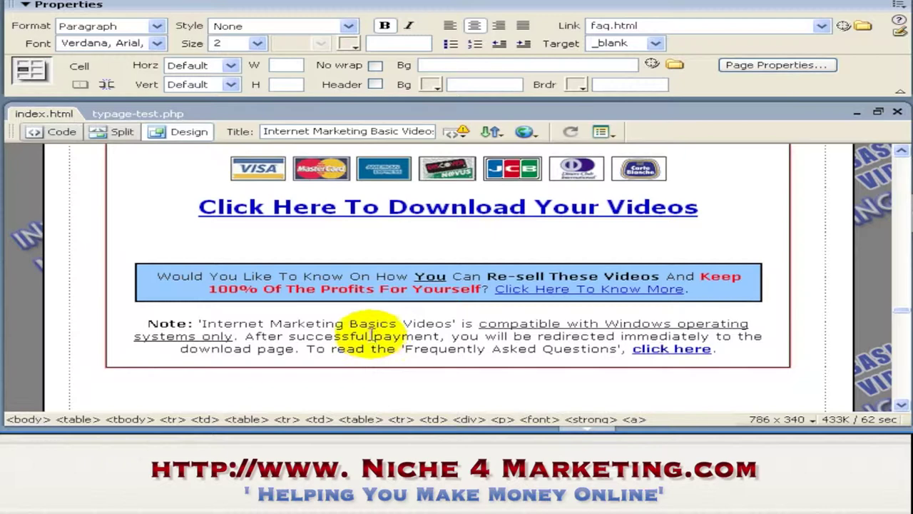
pyautogui.scroll(-1, 363, 332)
pyautogui.scroll(2, 364, 332)
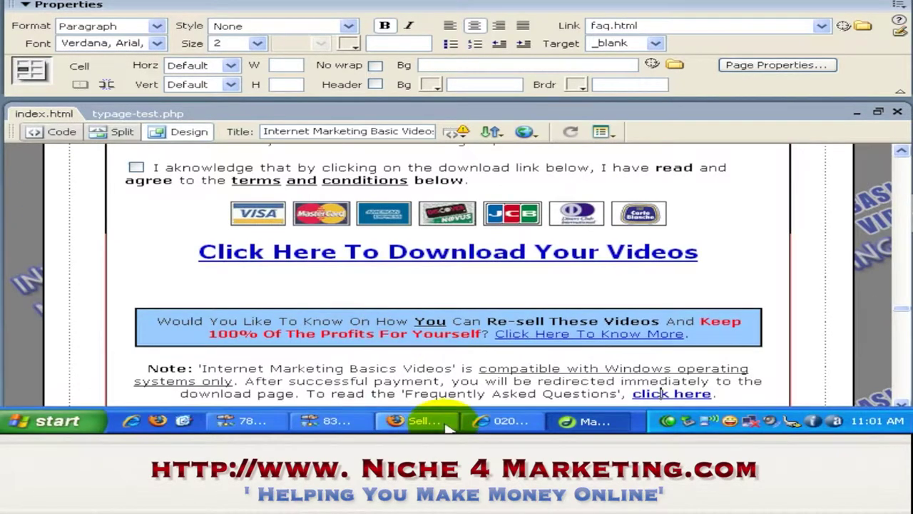
# Select the download link and switch to Split view to show its code
pyautogui.click(469, 253)
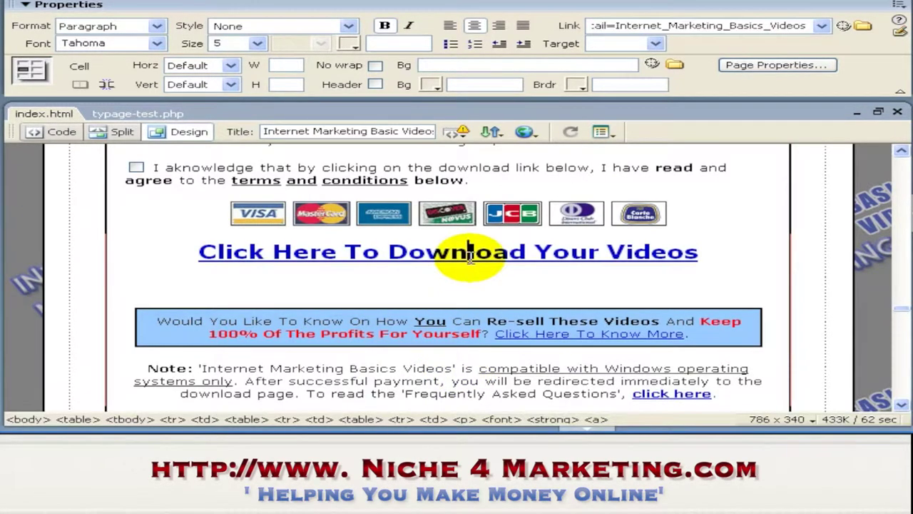
pyautogui.click(426, 253)
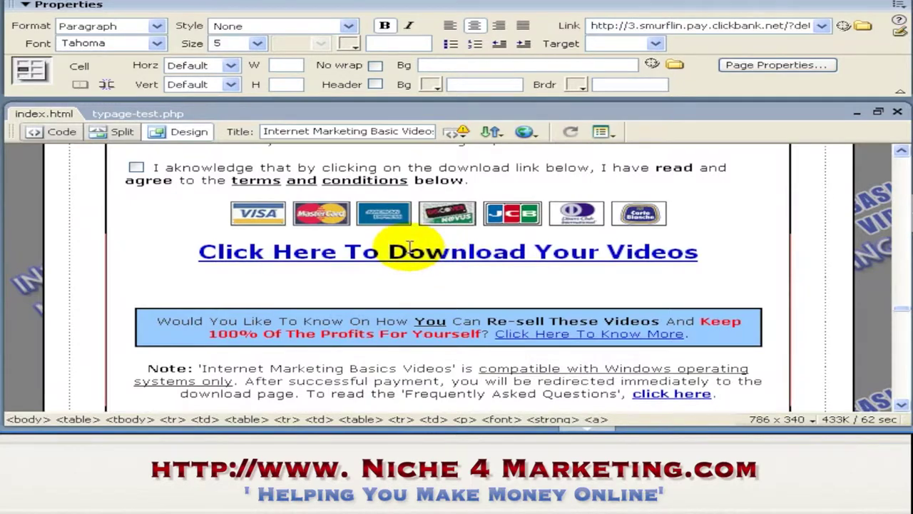
pyautogui.click(122, 132)
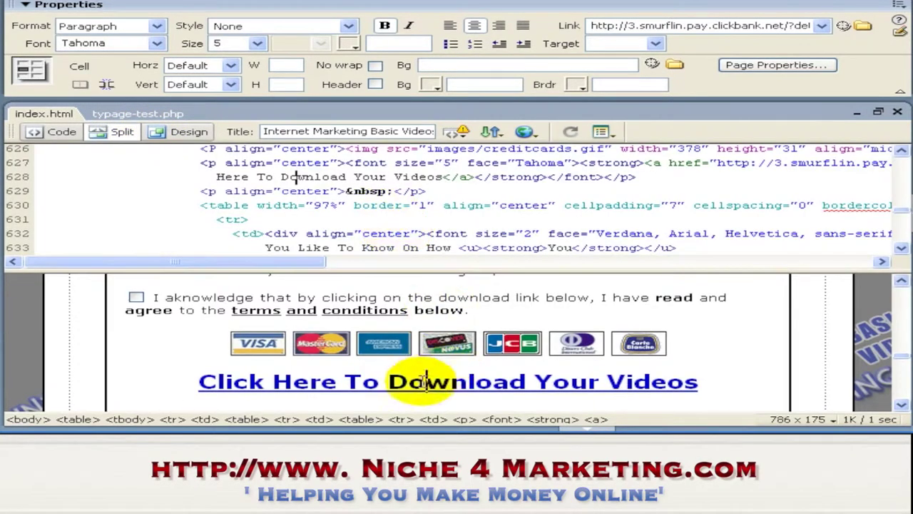
pyautogui.moveTo(427, 382); pyautogui.dragTo(467, 383)
pyautogui.moveTo(284, 266); pyautogui.dragTo(433, 269)
# Highlight the download link's full ClickBank payment URL in the code and Link field
pyautogui.moveTo(301, 163); pyautogui.dragTo(686, 164)
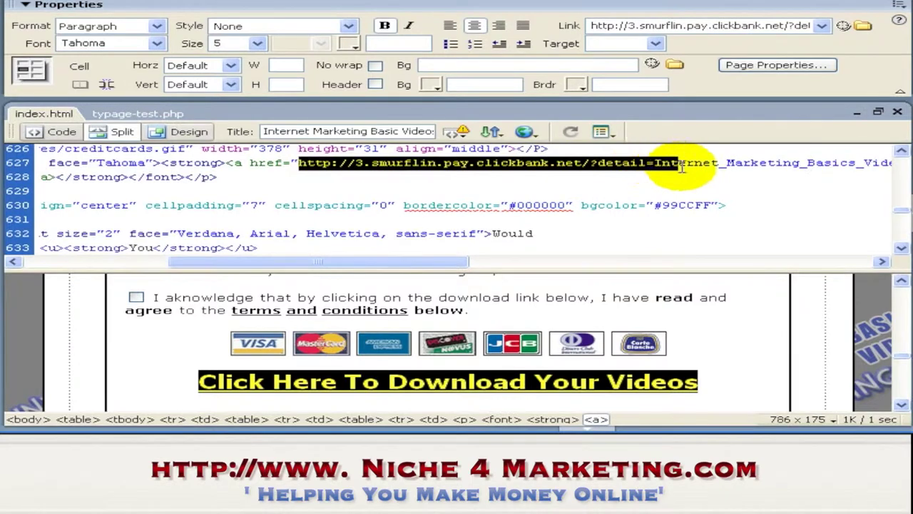
pyautogui.moveTo(433, 263); pyautogui.dragTo(483, 274)
pyautogui.keyDown('shift'); pyautogui.click(754, 157); pyautogui.keyUp('shift')
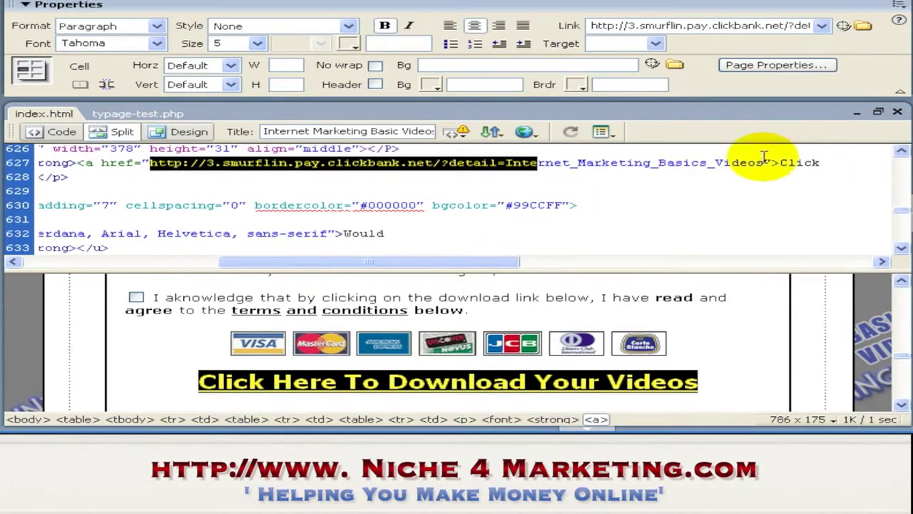
pyautogui.moveTo(758, 163); pyautogui.dragTo(150, 163)
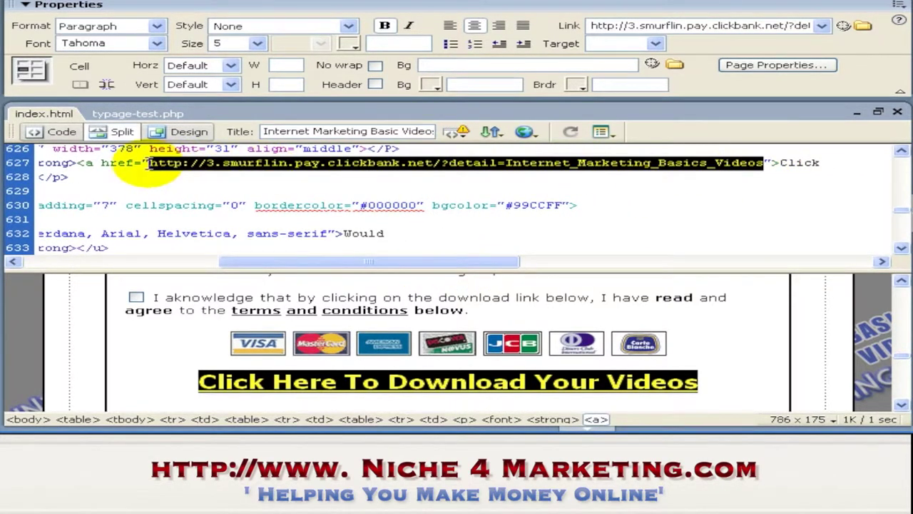
pyautogui.doubleClick(689, 25)
pyautogui.click(718, 373)
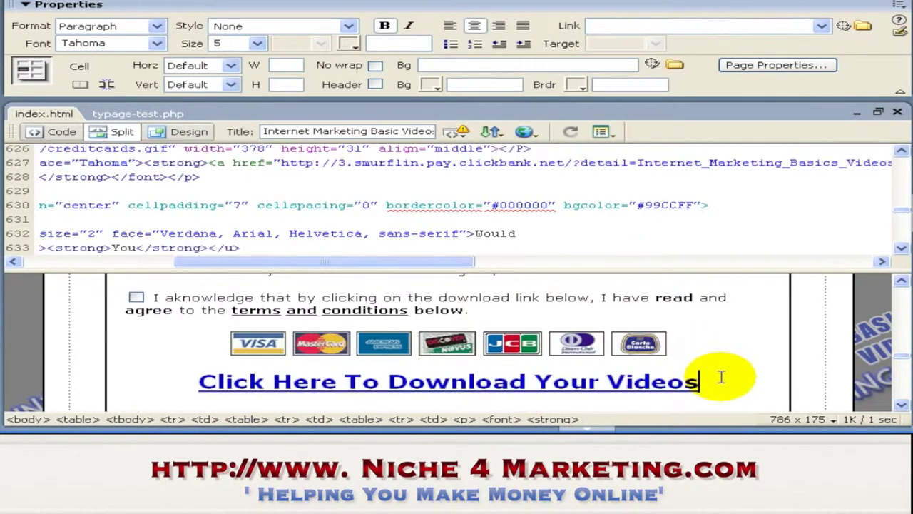
pyautogui.moveTo(526, 422)
pyautogui.click(417, 421)
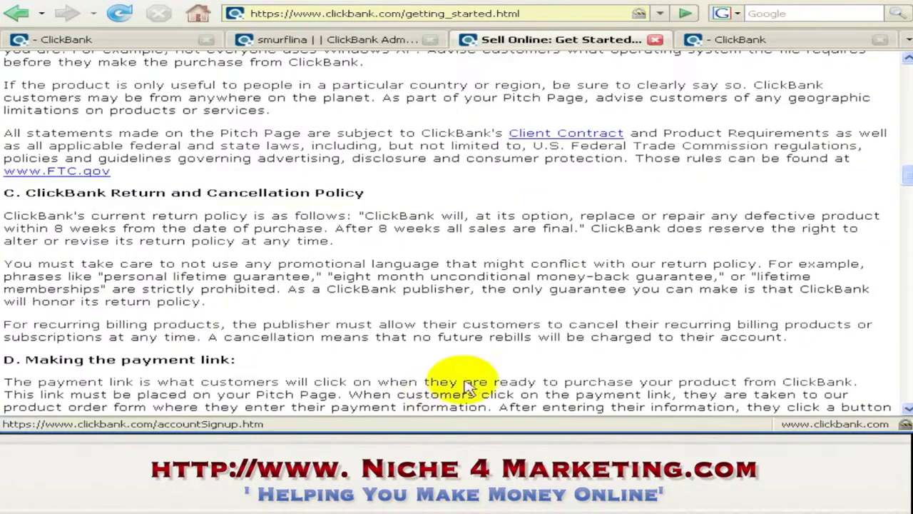
# Scroll down the ClickBank guide, briefly checking the products list in ClickBank administration
pyautogui.scroll(8, 504, 227)
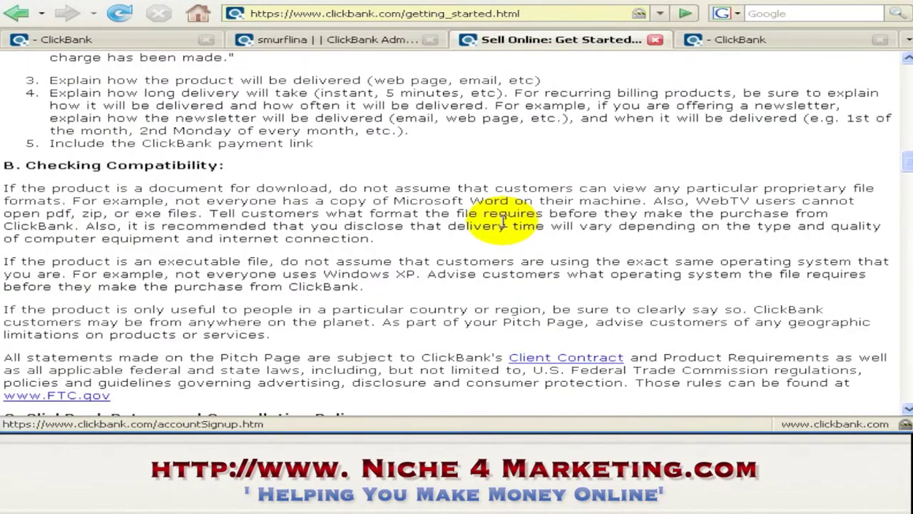
pyautogui.scroll(-15, 504, 227)
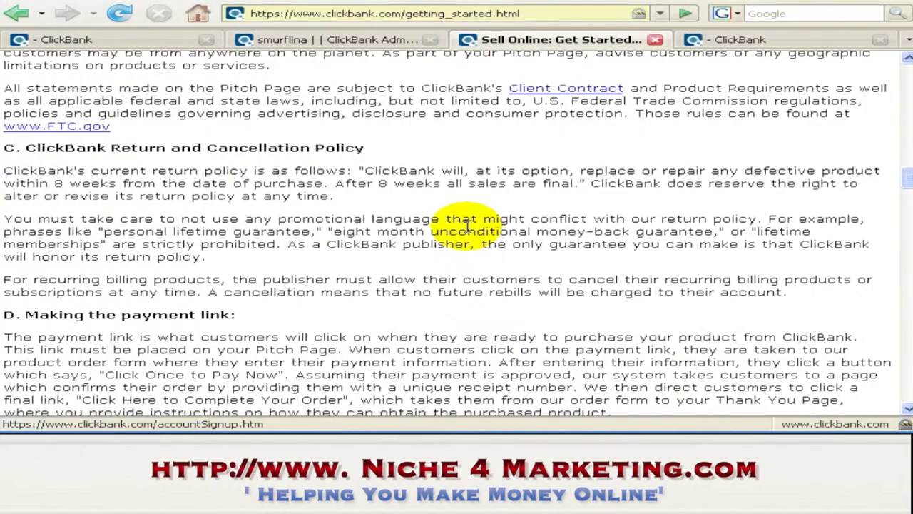
pyautogui.scroll(-6, 467, 224)
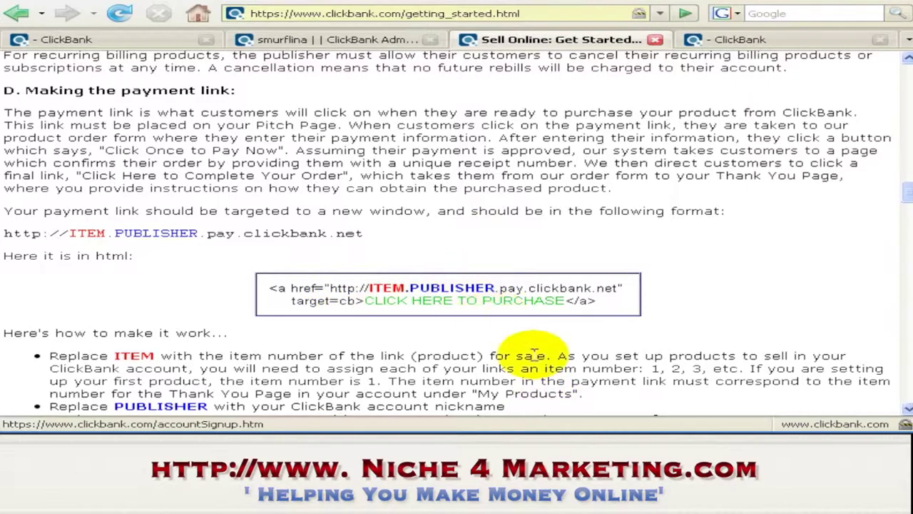
pyautogui.scroll(-2, 542, 317)
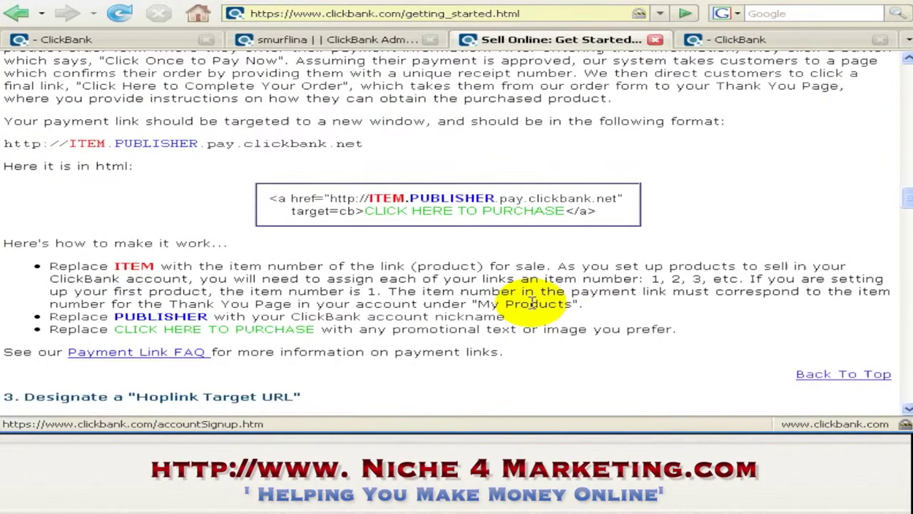
pyautogui.scroll(-2, 485, 236)
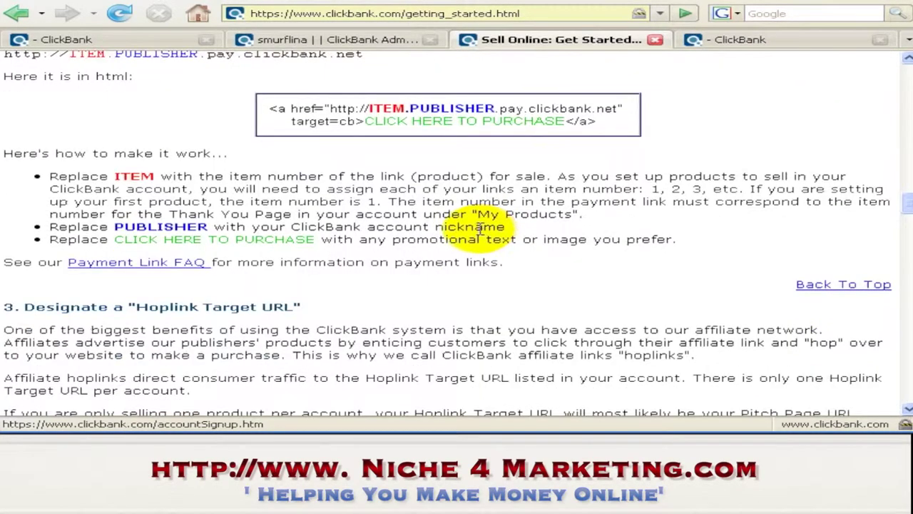
pyautogui.scroll(-1, 479, 229)
pyautogui.scroll(-2, 479, 237)
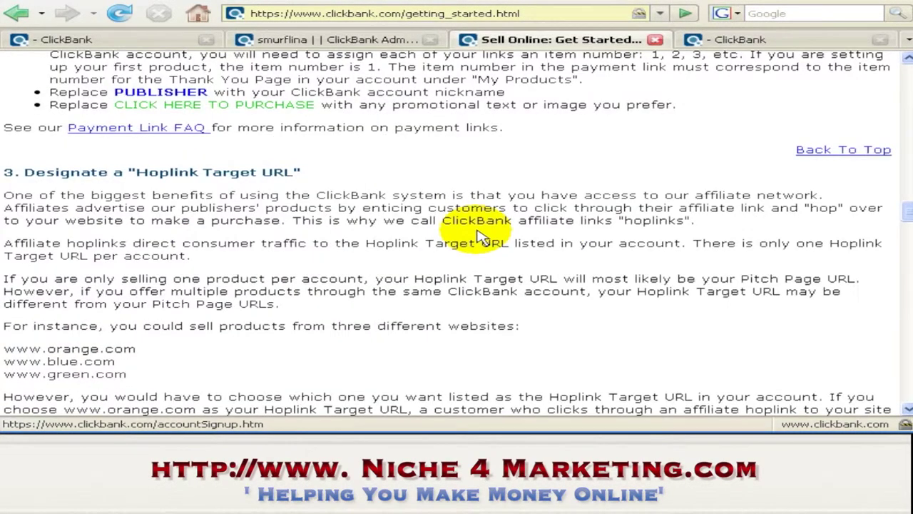
pyautogui.scroll(-1, 479, 234)
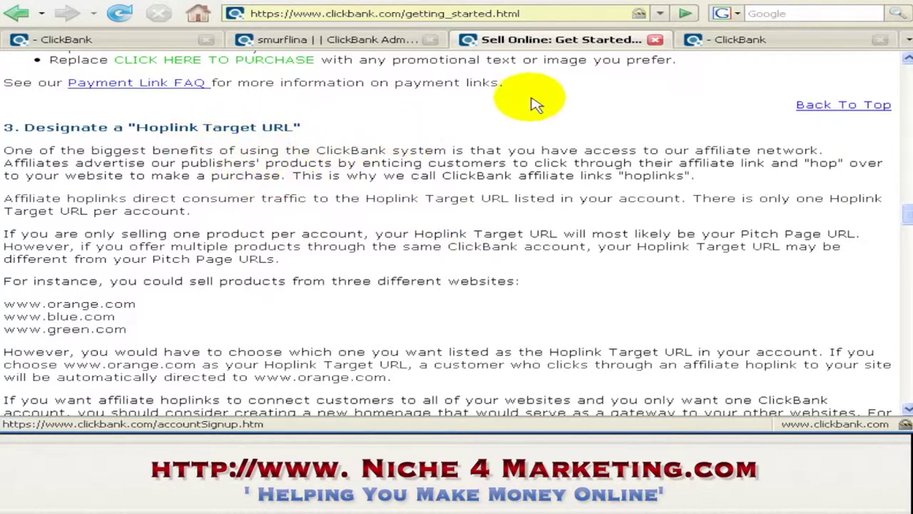
pyautogui.moveTo(441, 426)
pyautogui.click(496, 421)
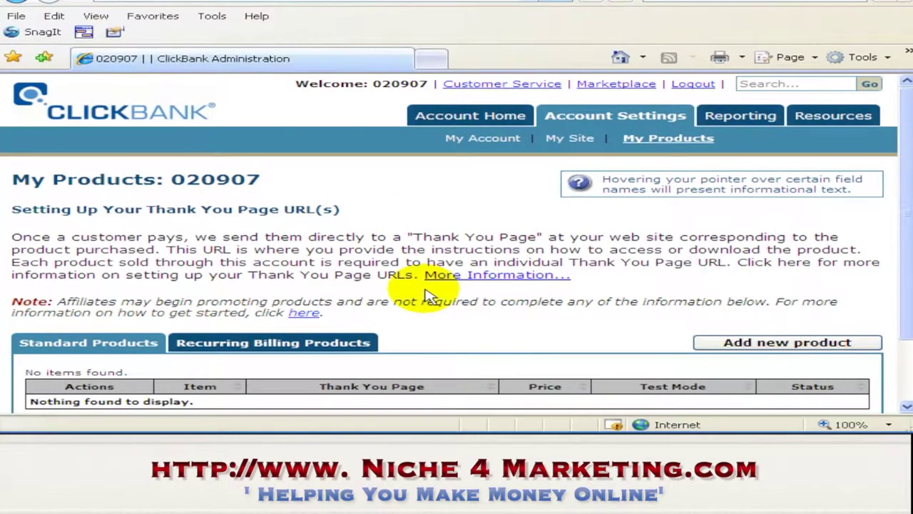
pyautogui.click(428, 421)
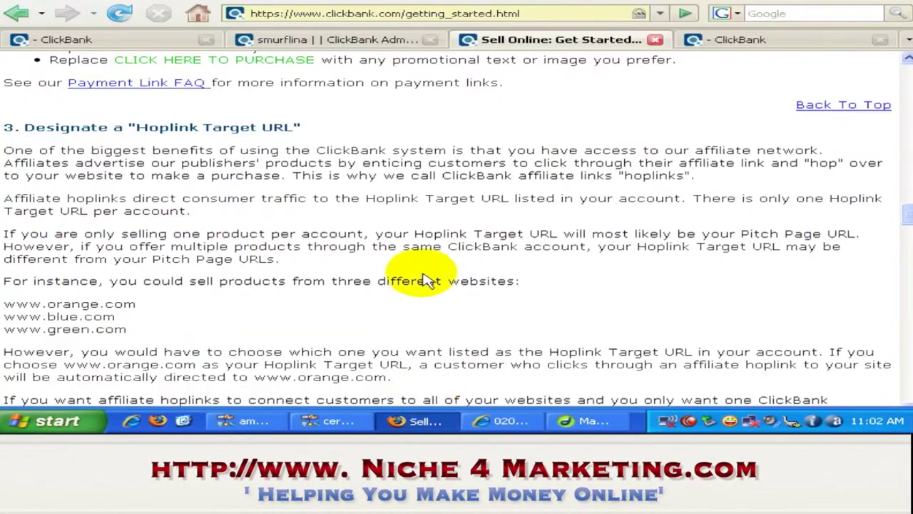
# Scroll to section 4 'Make a Thank You Page' and highlight the CLKBANK*COM merchant-name requirement
pyautogui.scroll(-4, 400, 264)
pyautogui.scroll(-4, 412, 251)
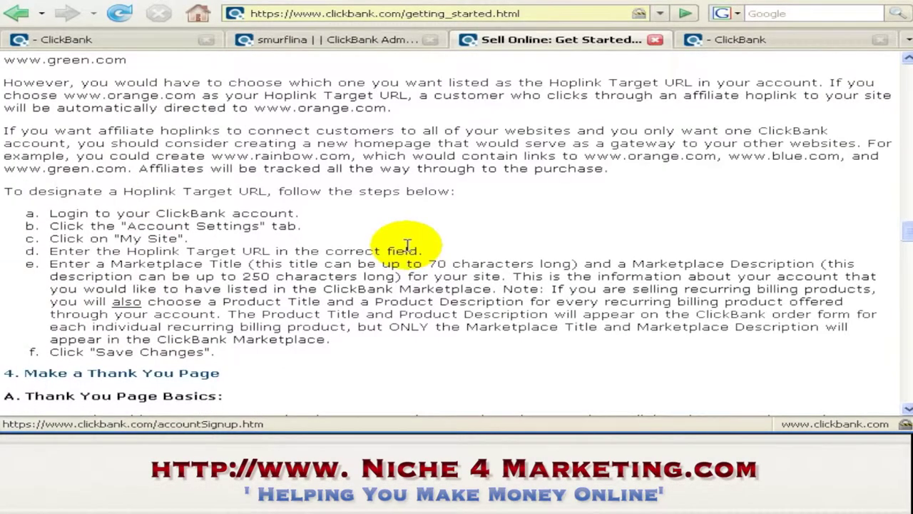
pyautogui.scroll(-4, 407, 245)
pyautogui.scroll(-3, 412, 249)
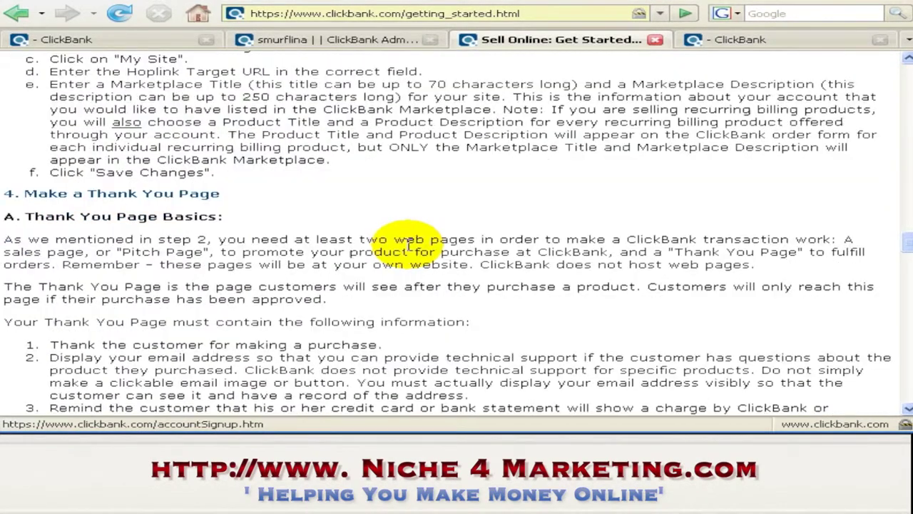
pyautogui.scroll(-2, 408, 244)
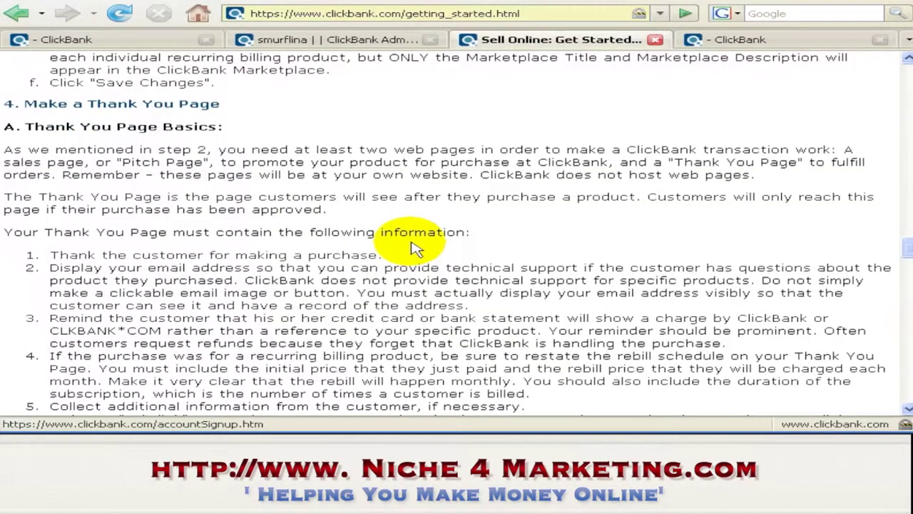
pyautogui.scroll(-1, 418, 239)
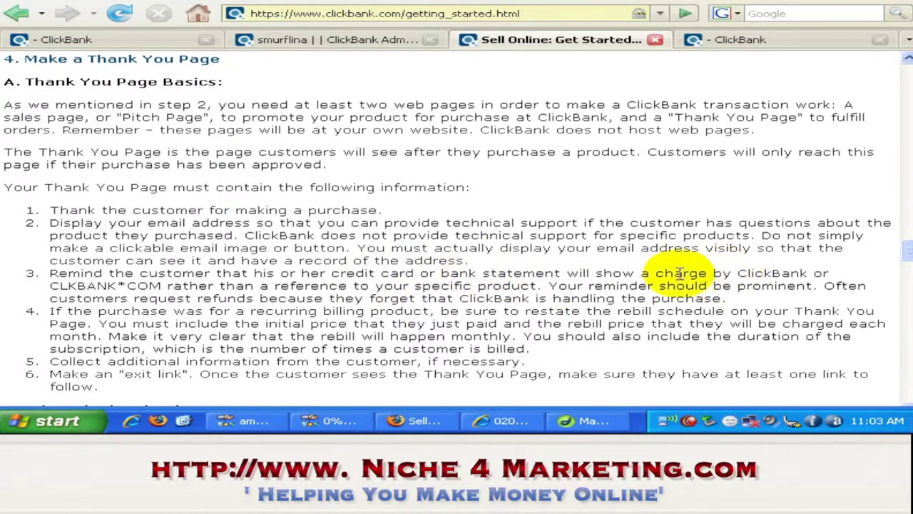
pyautogui.moveTo(52, 286); pyautogui.dragTo(165, 285)
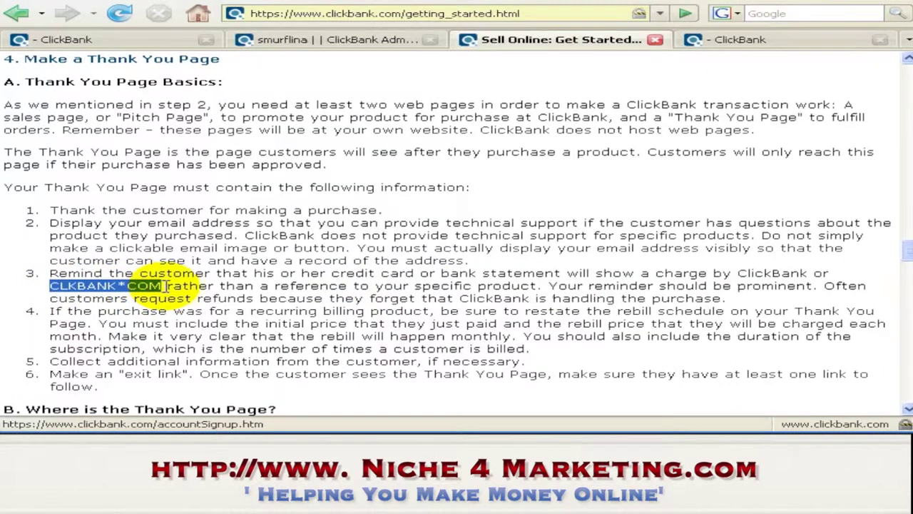
pyautogui.click(166, 286)
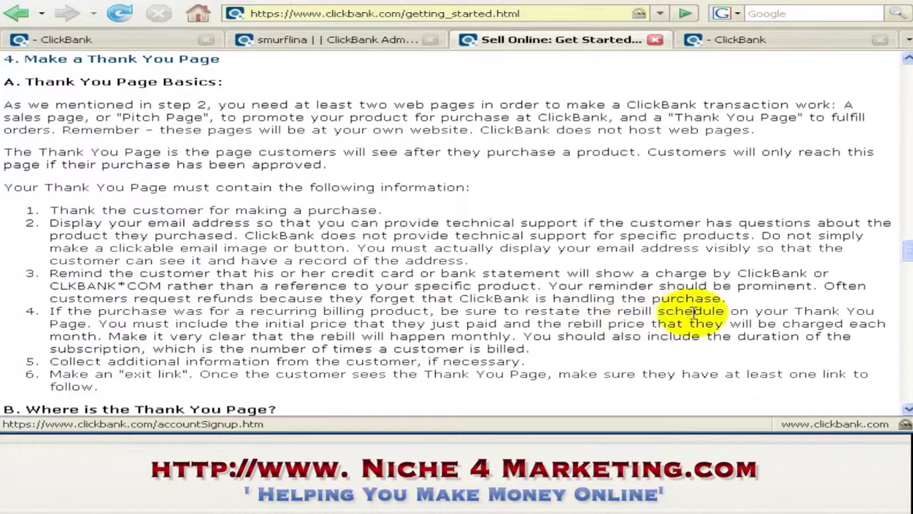
pyautogui.scroll(-3, 451, 318)
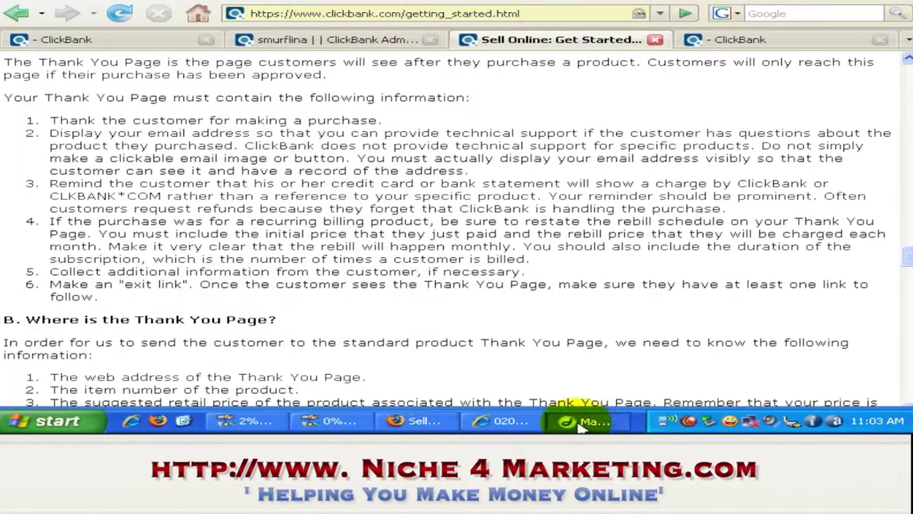
pyautogui.click(584, 422)
# Add 'for $37' after 'debit card' in the typage-test.php confirmation sentence and save
pyautogui.click(134, 115)
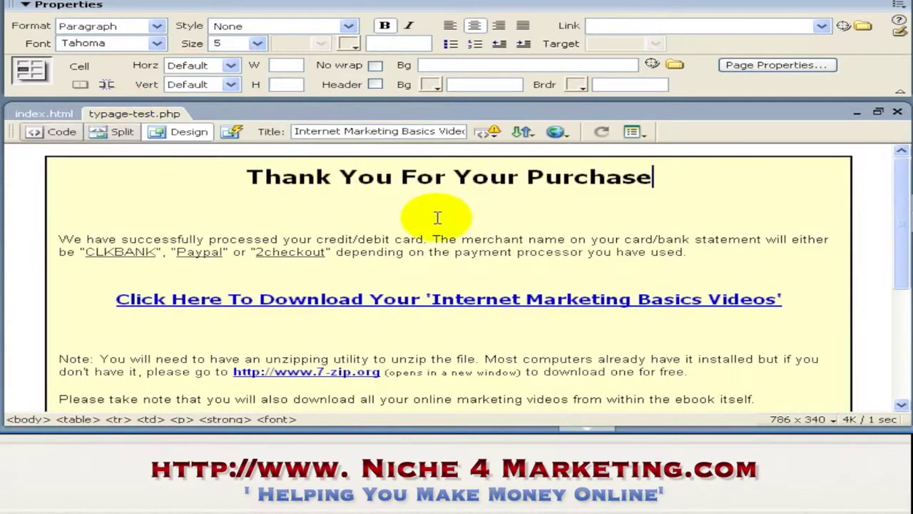
pyautogui.moveTo(240, 171); pyautogui.dragTo(643, 180)
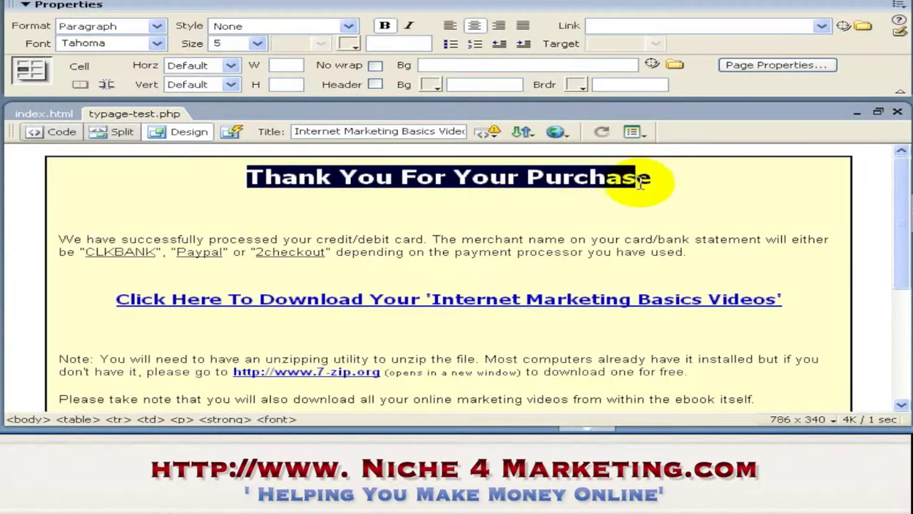
pyautogui.click(662, 179)
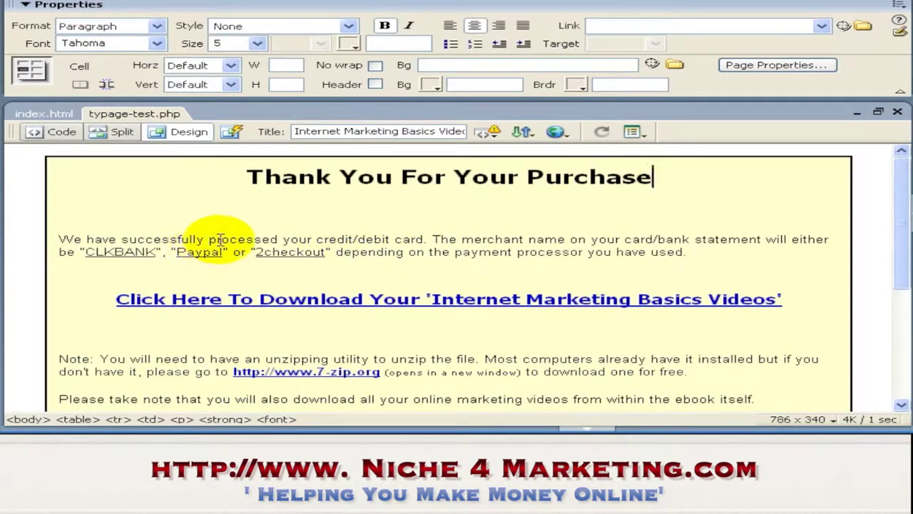
pyautogui.moveTo(210, 240); pyautogui.dragTo(300, 237)
pyautogui.click(299, 238)
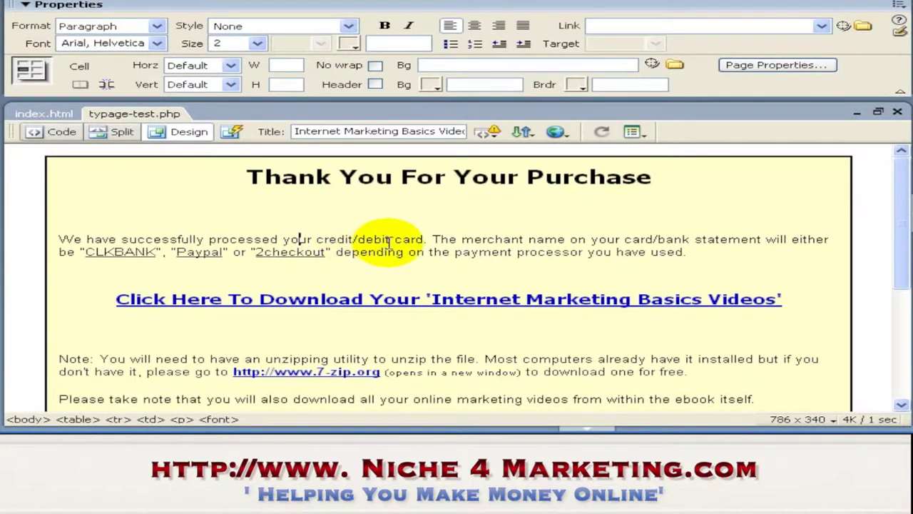
pyautogui.click(425, 240)
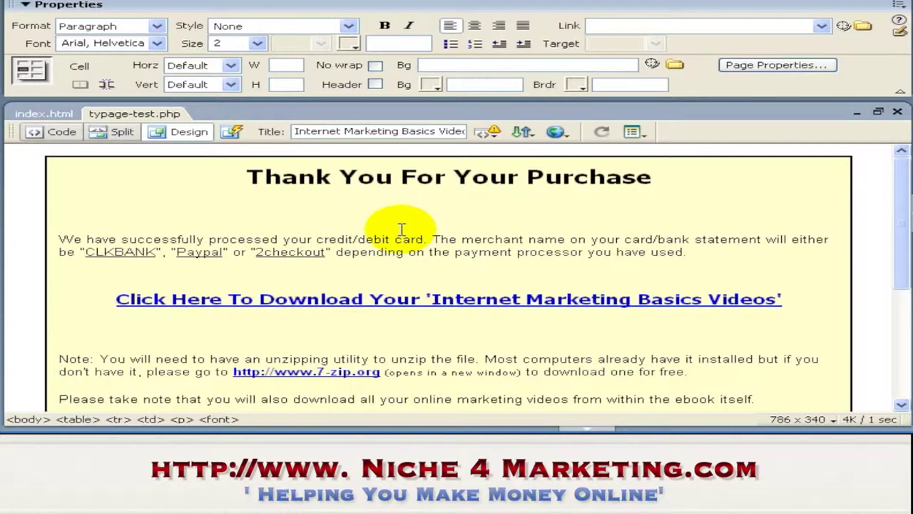
pyautogui.write('for ')
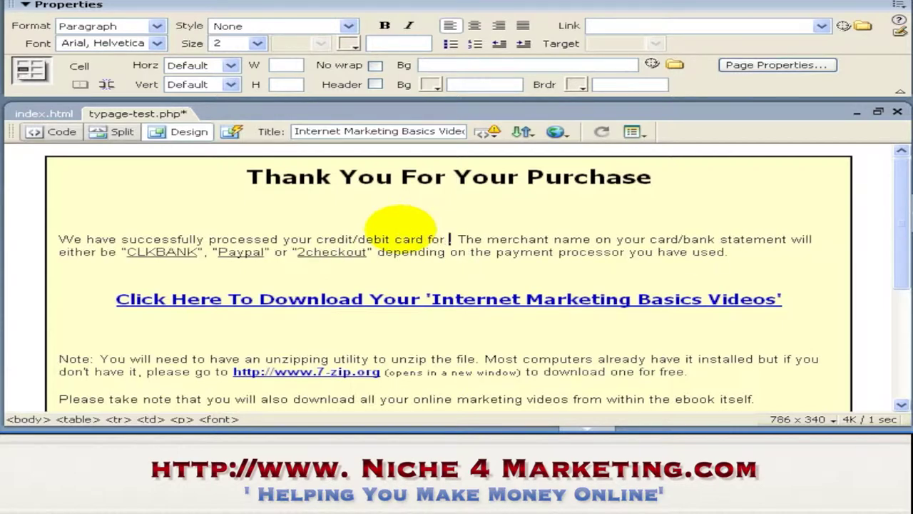
pyautogui.write('$37')
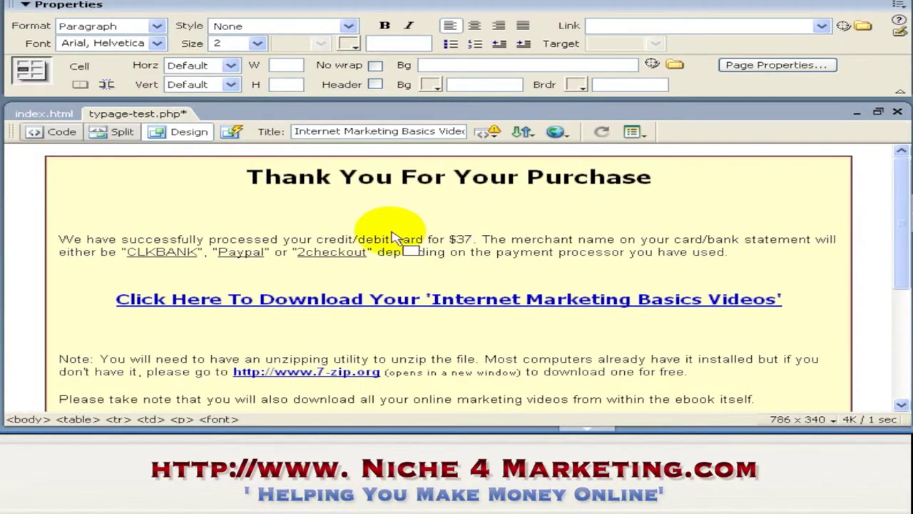
pyautogui.hotkey('ctrl', 's')
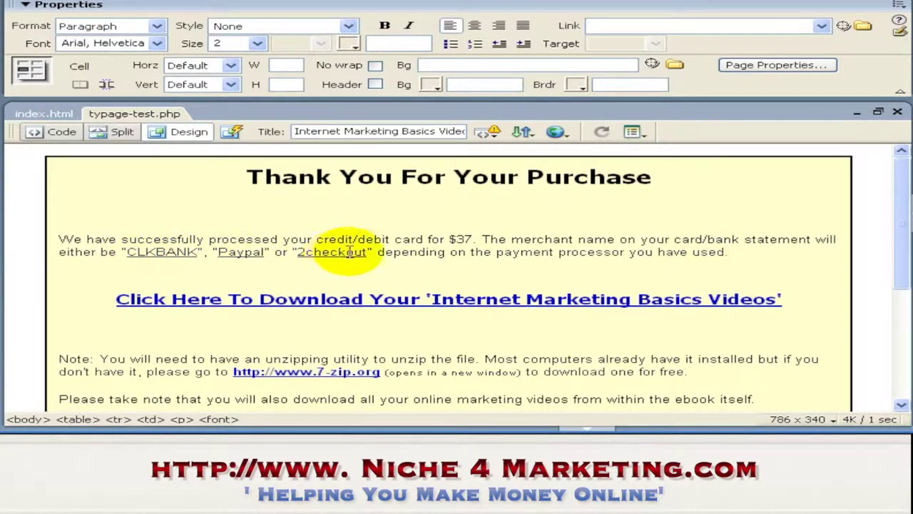
# Delete the Paypal and 2checkout alternatives from the merchant name sentence and save
pyautogui.click(271, 244)
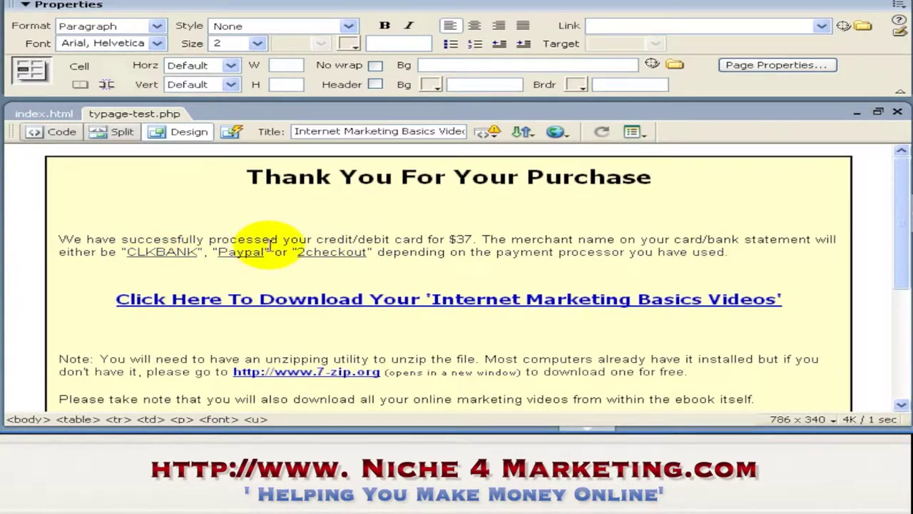
pyautogui.click(352, 252)
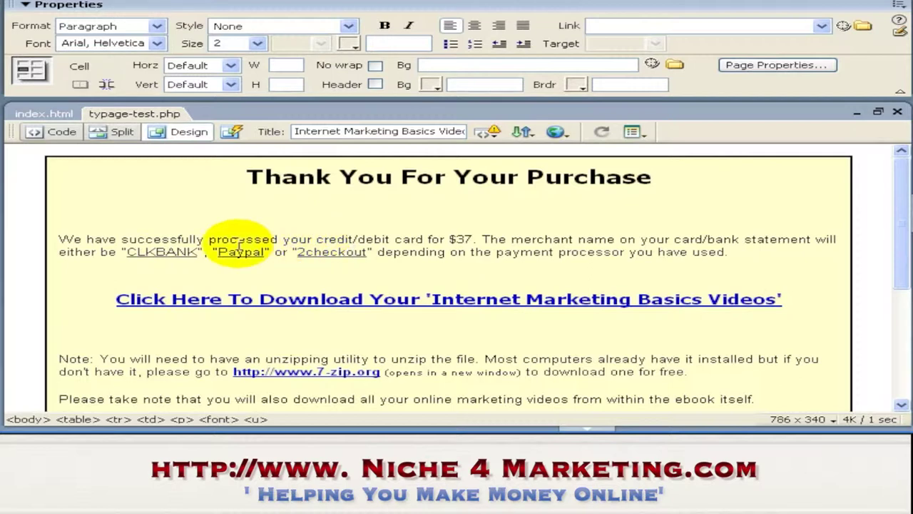
pyautogui.moveTo(203, 253); pyautogui.dragTo(375, 262)
pyautogui.press('Delete')
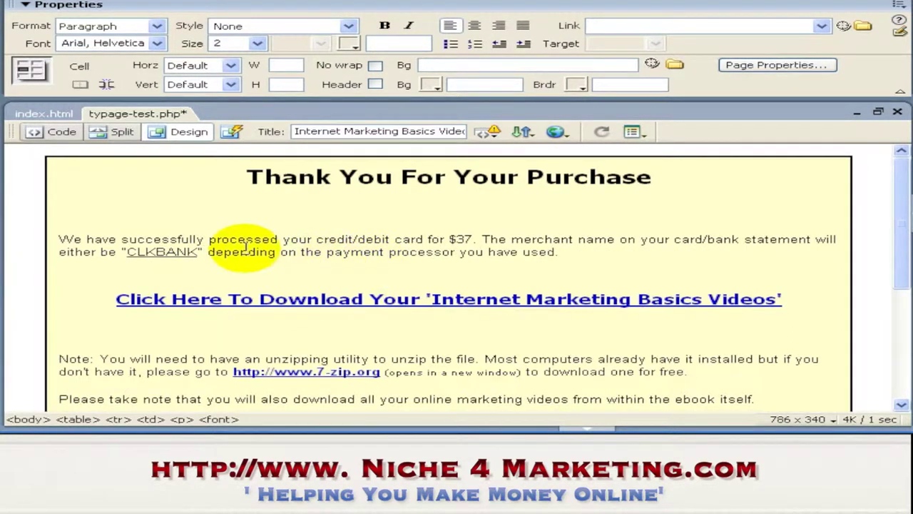
pyautogui.hotkey('ctrl', 's')
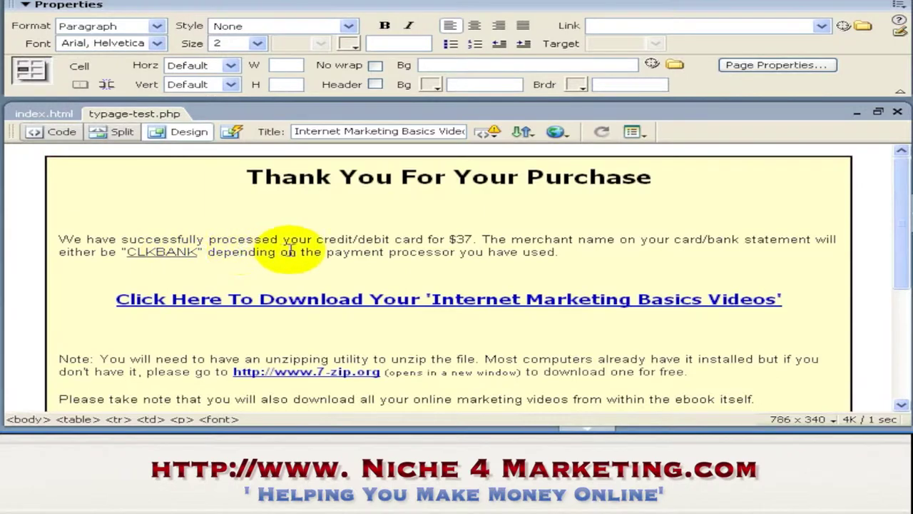
# Remove the payment-processor clause after CLKBANK and the word 'either', then save
pyautogui.moveTo(205, 251); pyautogui.dragTo(556, 256)
pyautogui.press('Delete')
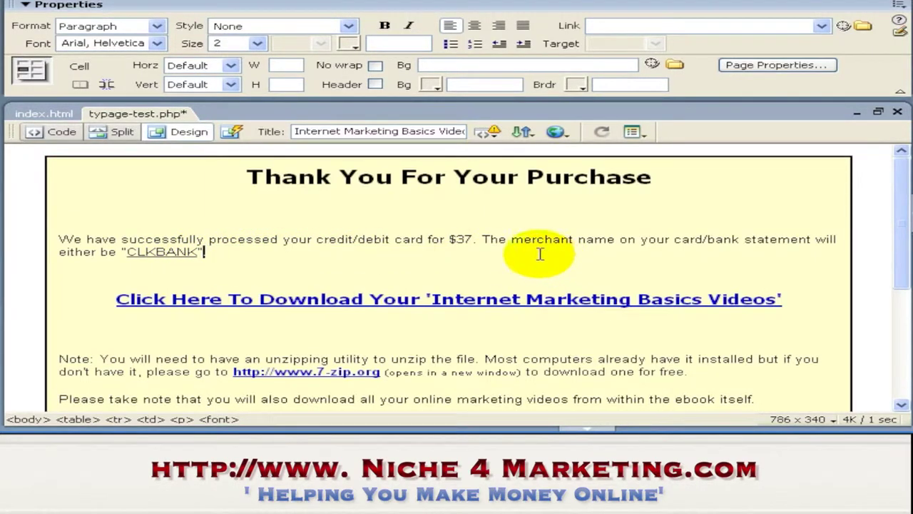
pyautogui.doubleClick(75, 252)
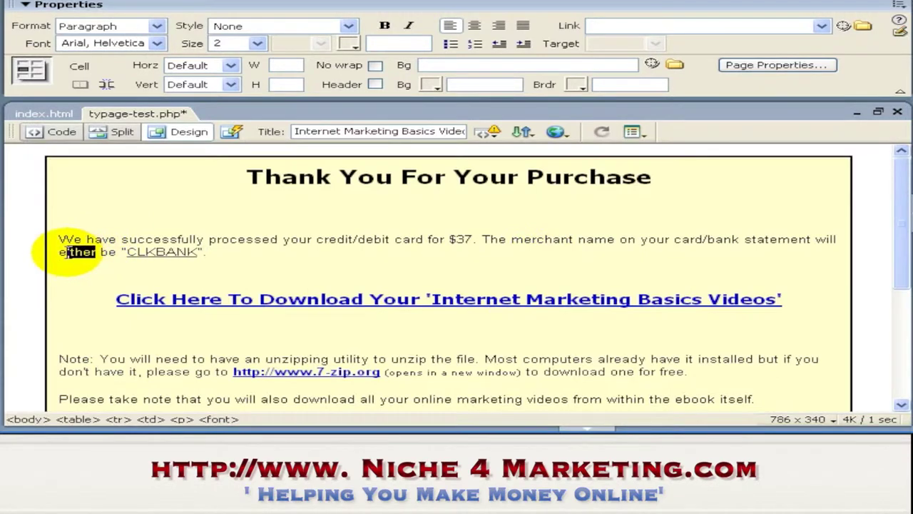
pyautogui.press('Delete')
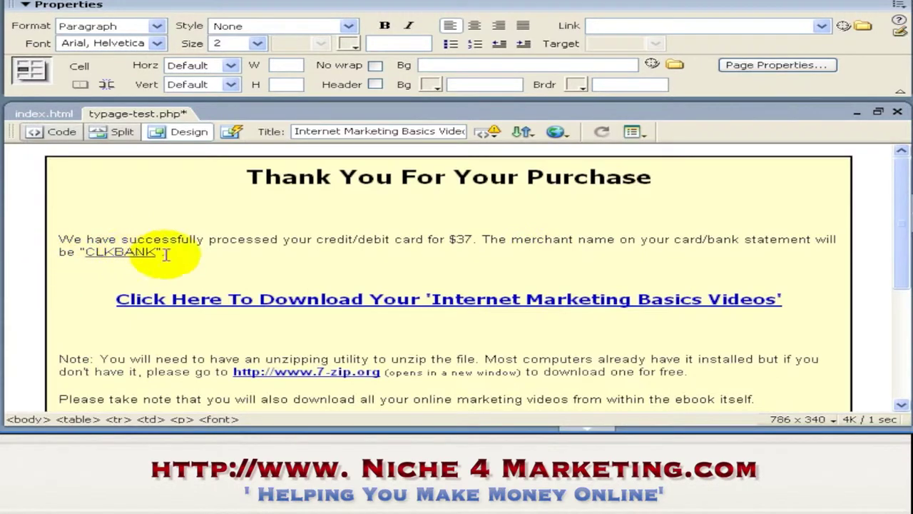
pyautogui.hotkey('ctrl', 's')
pyautogui.click(266, 299)
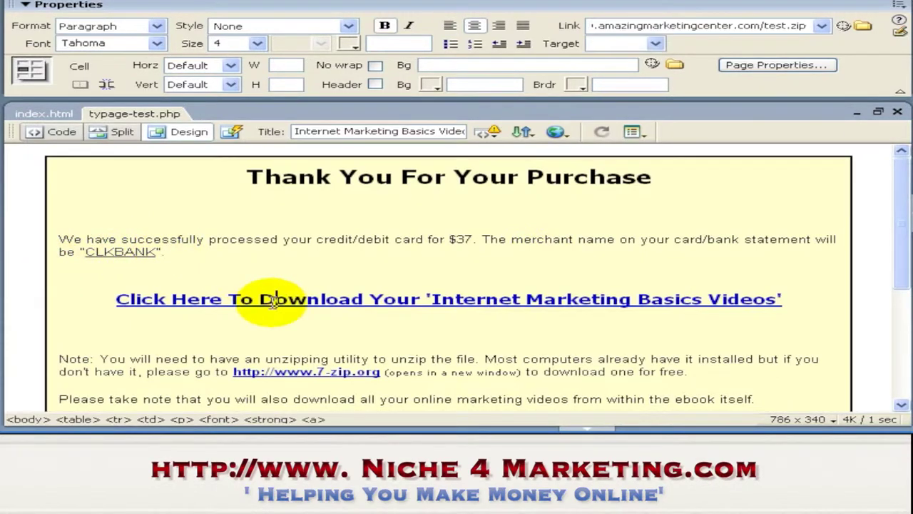
pyautogui.click(340, 299)
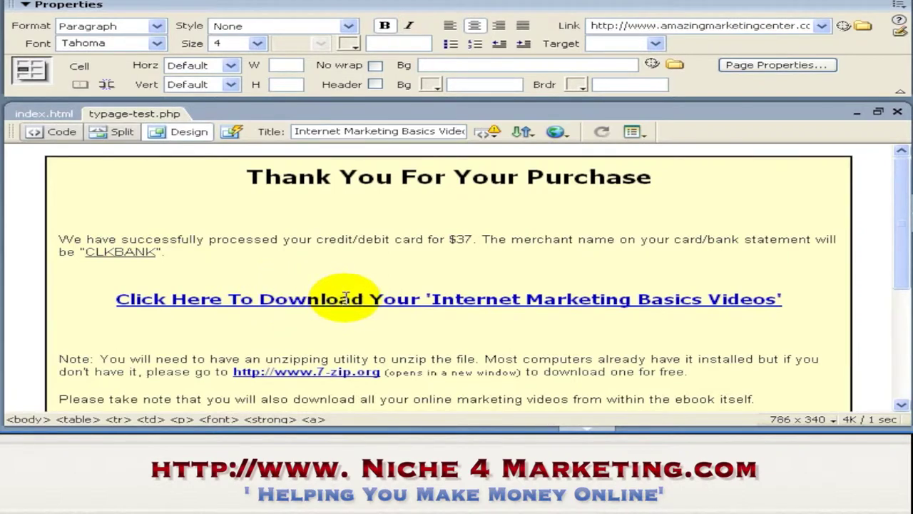
pyautogui.scroll(-3, 352, 298)
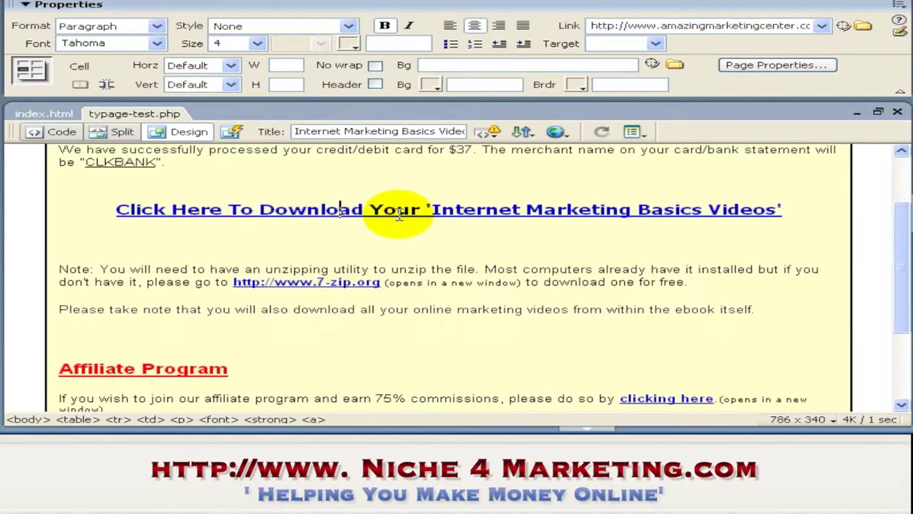
pyautogui.click(341, 271)
pyautogui.click(410, 210)
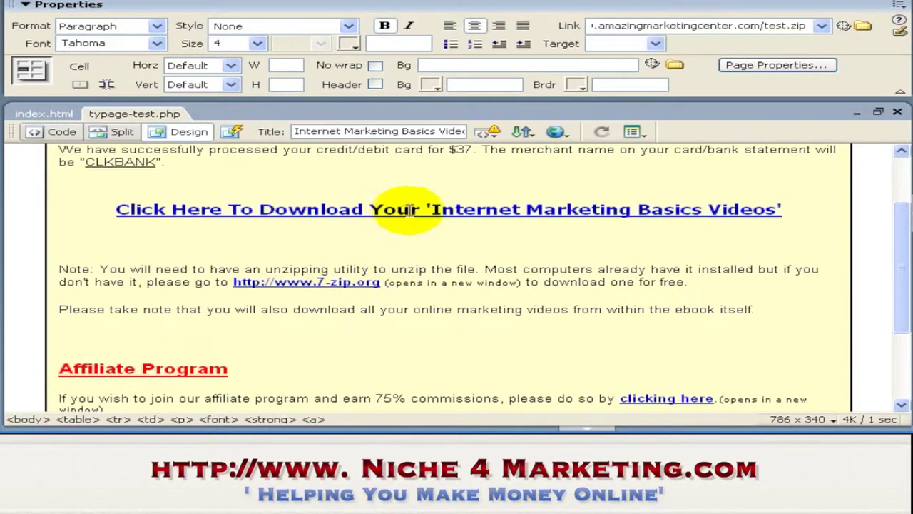
pyautogui.click(336, 281)
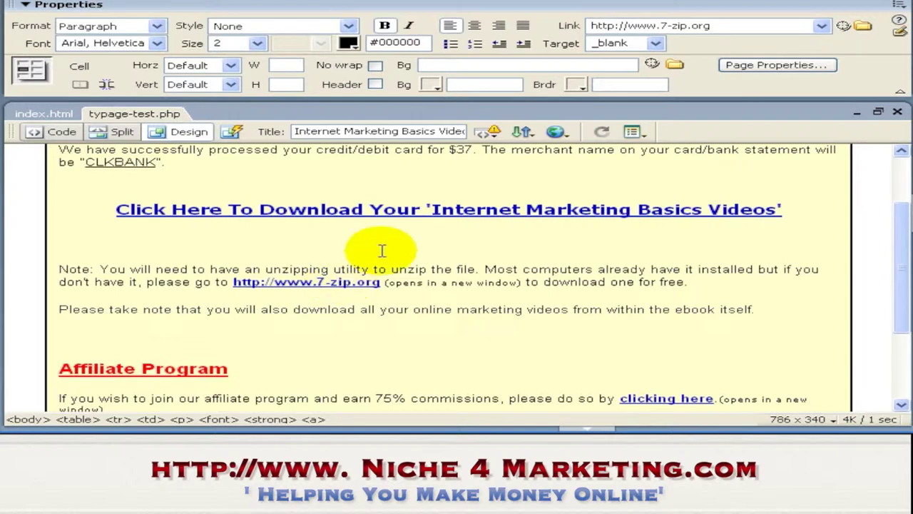
pyautogui.scroll(-1, 408, 247)
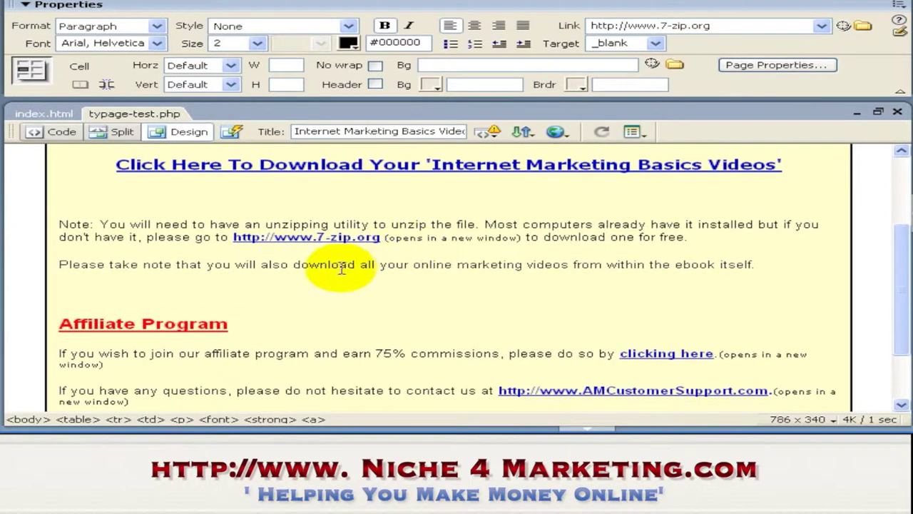
pyautogui.click(334, 265)
pyautogui.click(421, 264)
pyautogui.scroll(-2, 424, 258)
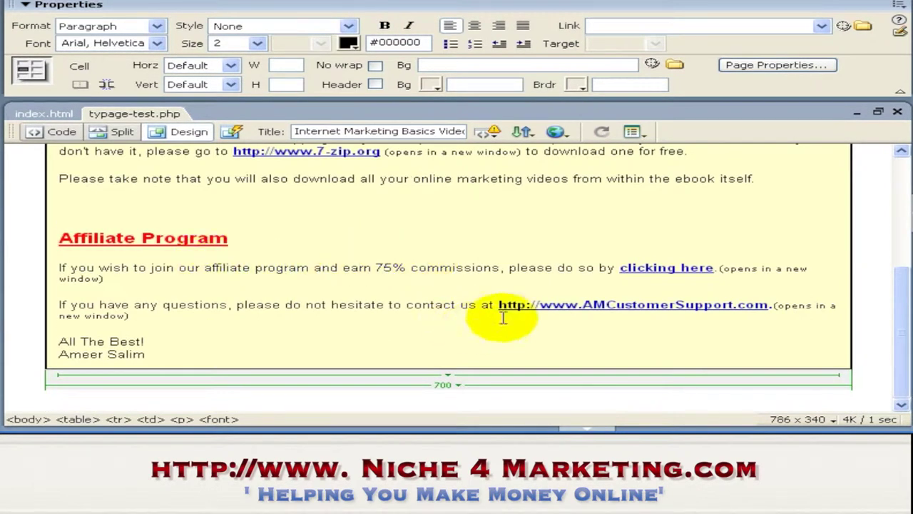
pyautogui.click(356, 304)
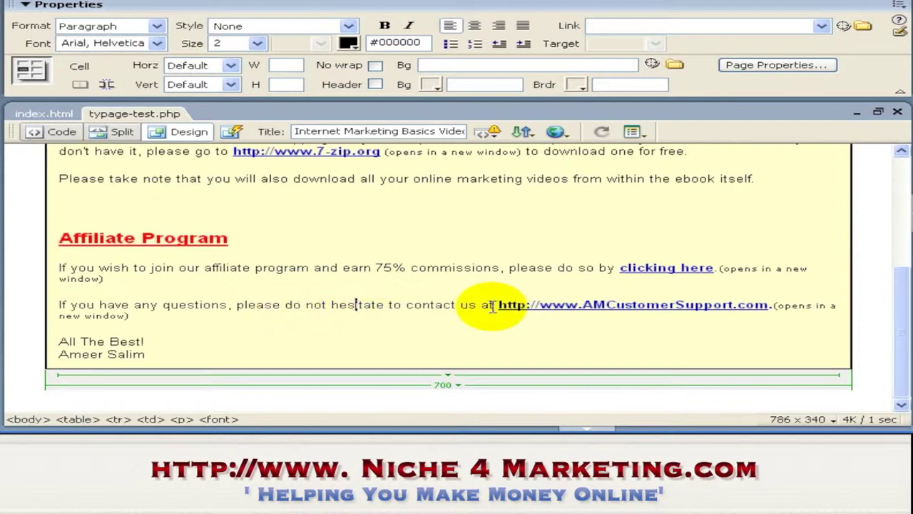
pyautogui.click(512, 306)
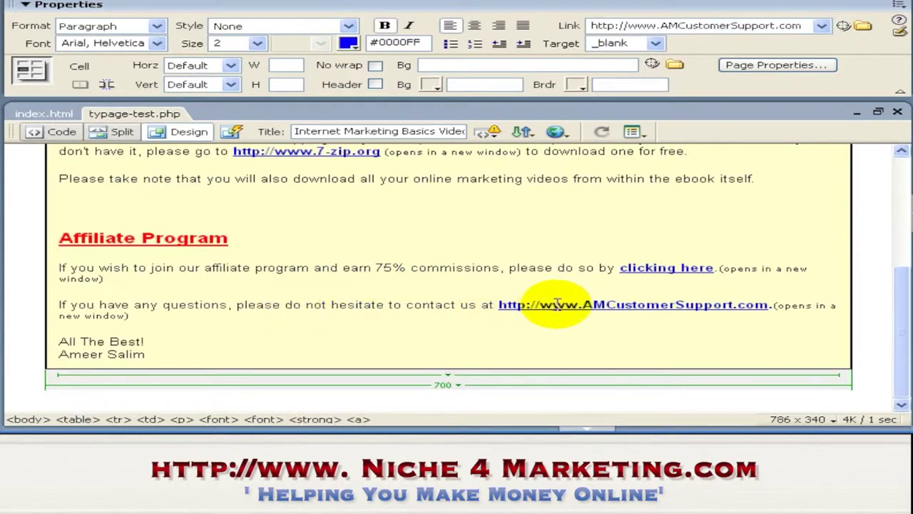
pyautogui.click(152, 356)
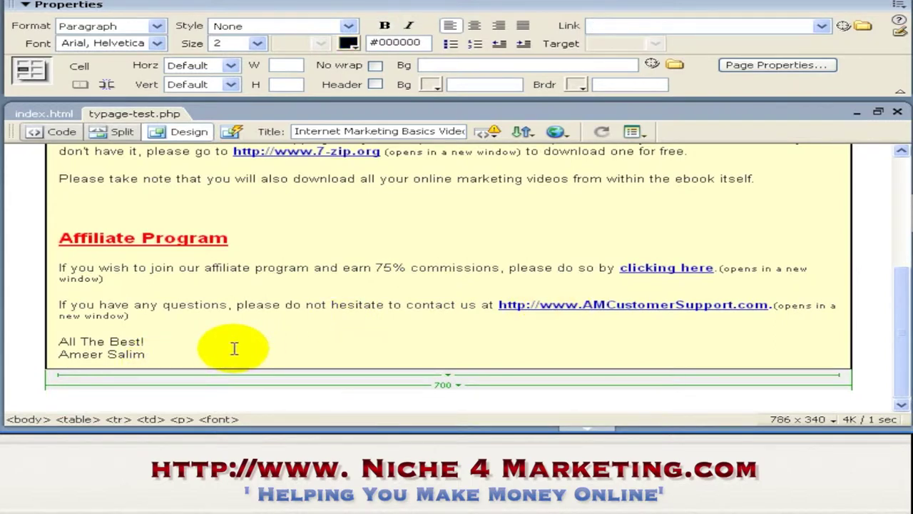
# Add a new paragraph reading 'Click Here To Exit' below the sign-off
pyautogui.press('Return')
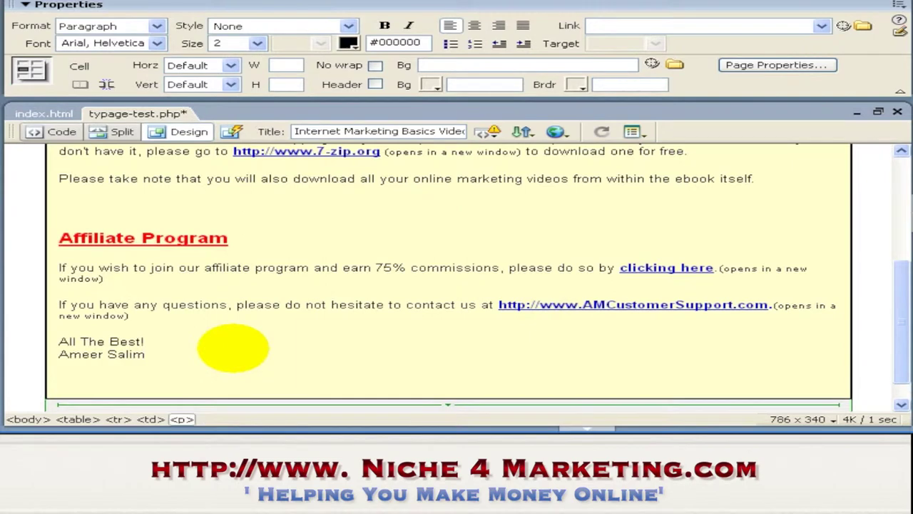
pyautogui.write('Click Here ')
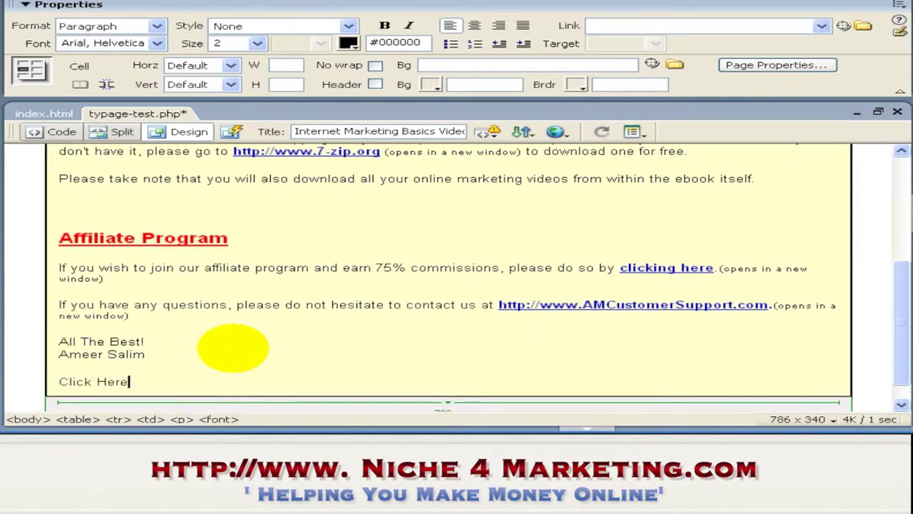
pyautogui.write('Once You Have Done')
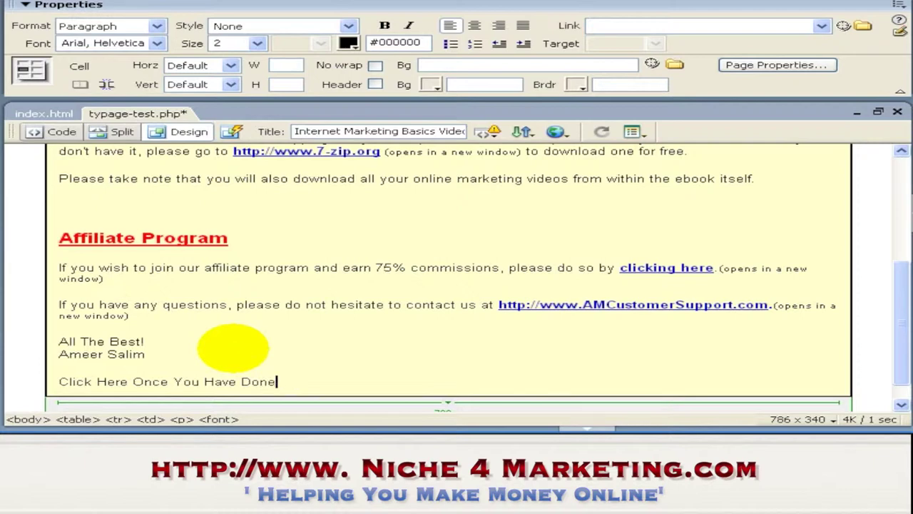
pyautogui.press('BackSpace')
pyautogui.press('BackSpace')
pyautogui.press('BackSpace')
pyautogui.press('BackSpace')
pyautogui.press('BackSpace')
pyautogui.press('BackSpace')
pyautogui.press('BackSpace')
pyautogui.press('BackSpace')
pyautogui.press('BackSpace')
pyautogui.press('BackSpace')
pyautogui.press('BackSpace')
pyautogui.press('BackSpace')
pyautogui.press('BackSpace')
pyautogui.press('BackSpace')
pyautogui.press('BackSpace')
pyautogui.press('BackSpace')
pyautogui.press('BackSpace')
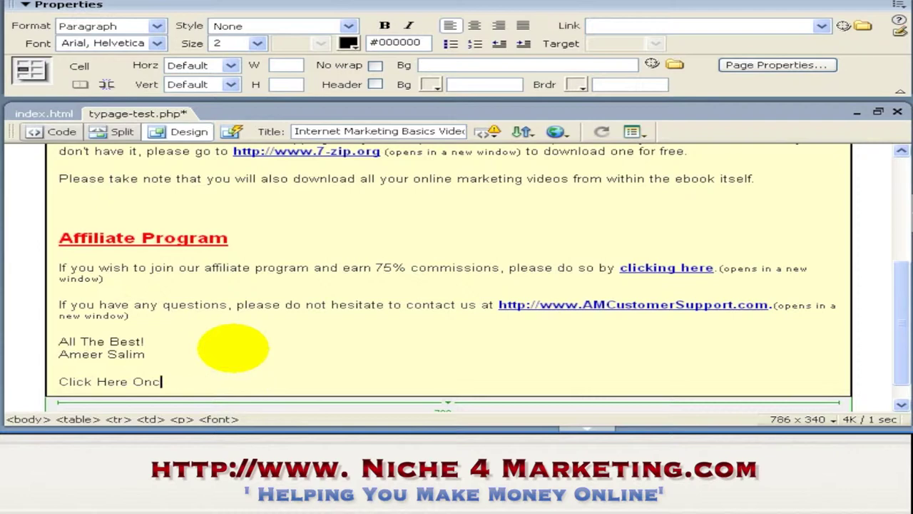
pyautogui.write('To Exit')
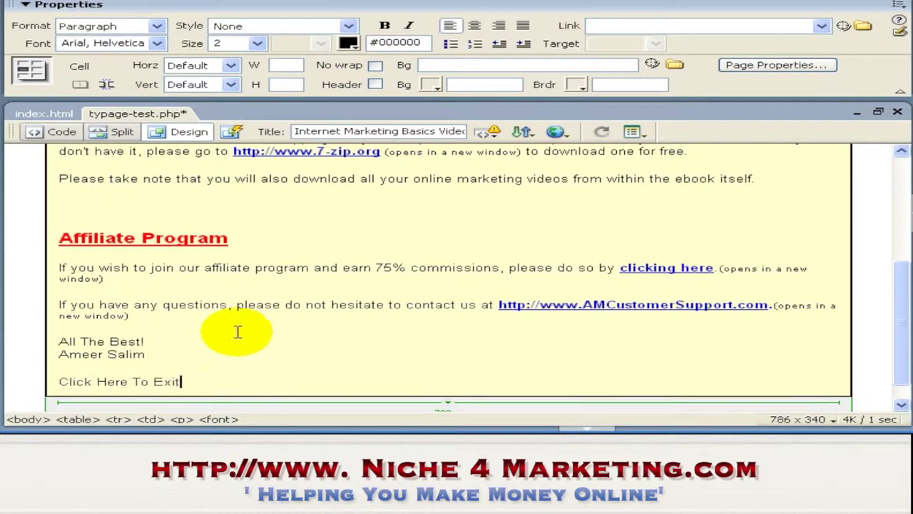
# Center the exit line, make it bold at size 5, and begin typing its link URL
pyautogui.click(474, 24)
pyautogui.moveTo(386, 381); pyautogui.dragTo(520, 374)
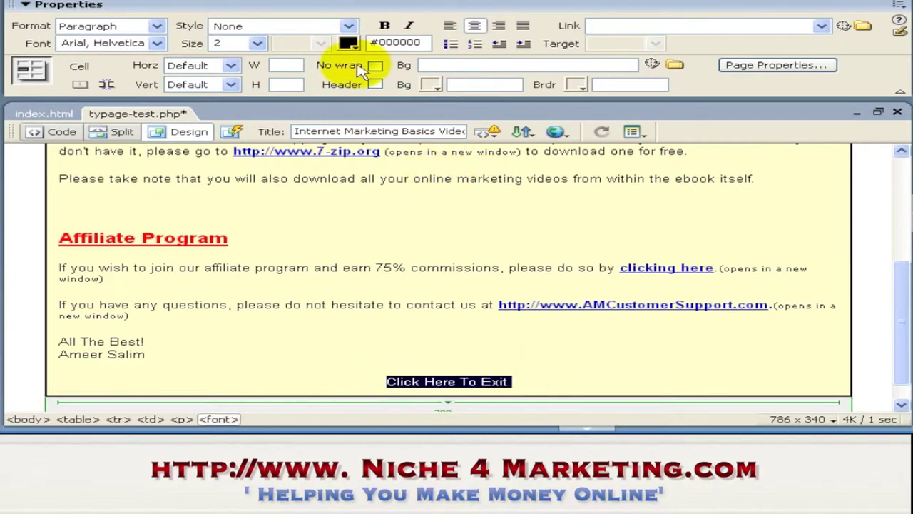
pyautogui.click(384, 25)
pyautogui.click(258, 42)
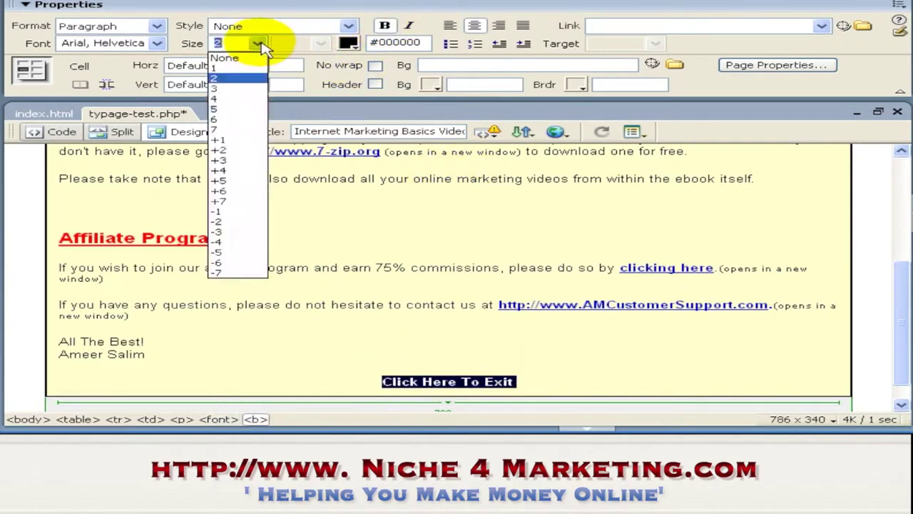
pyautogui.click(241, 112)
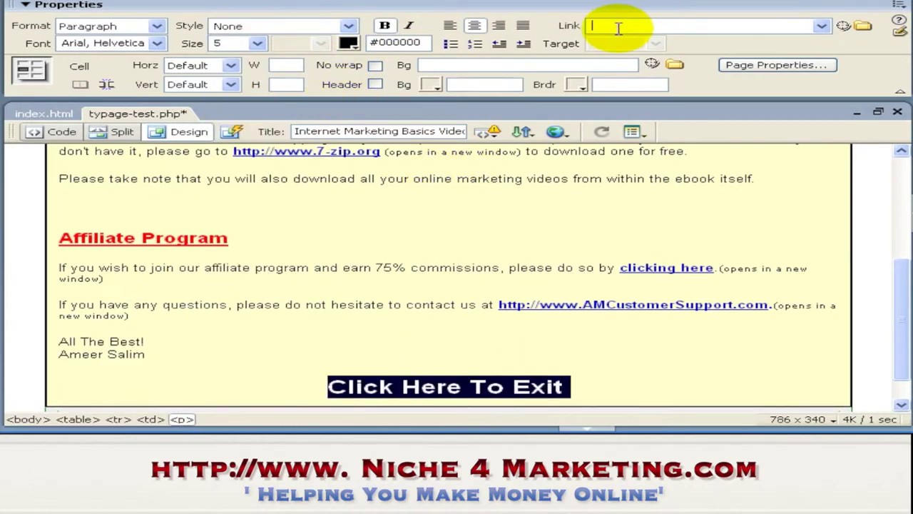
pyautogui.write('http://')
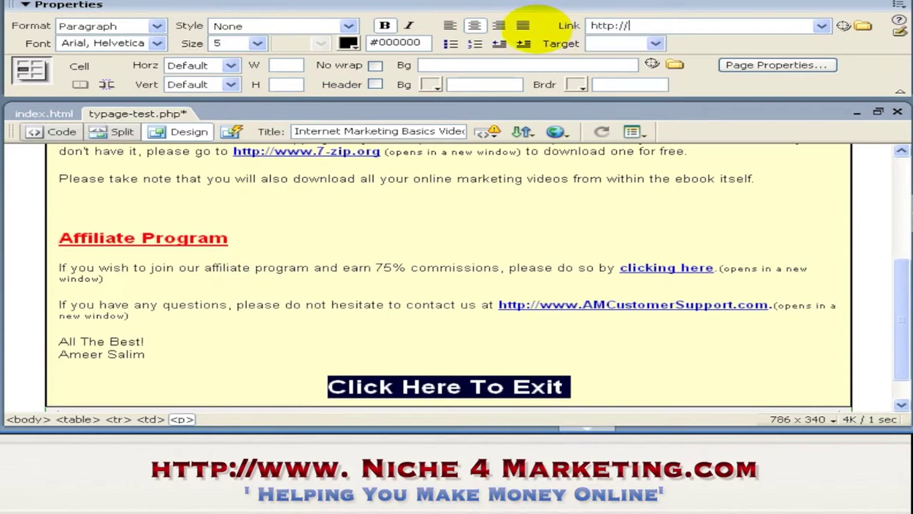